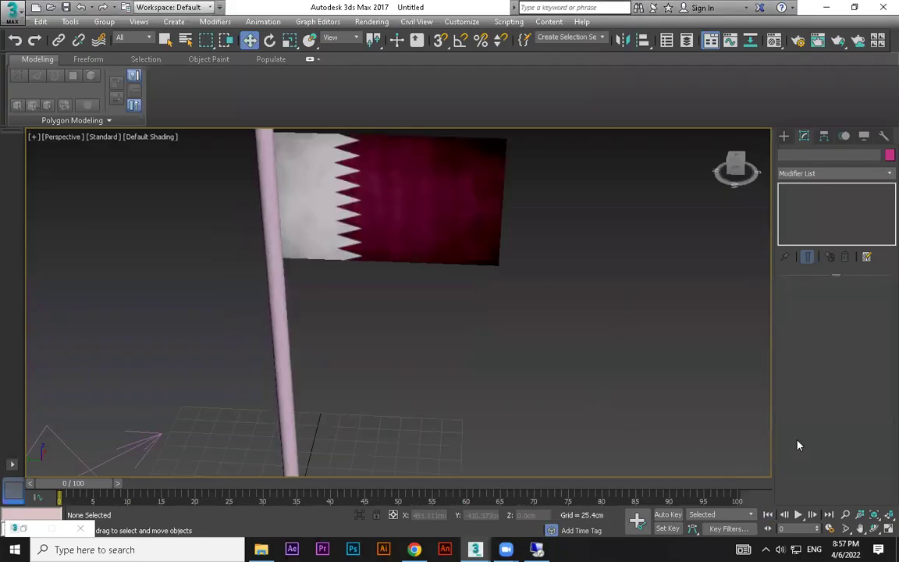
Select the Qatar flag plane and enter the Group level of its Cloth modifier, facing the flag squarely
scroll(639, 407, "down", 5)
mouse_move(56, 489)
left_mouse_down()
mouse_move(226, 488)
mouse_move(63, 488)
left_mouse_up()
scroll(680, 363, "up", 5)
left_click(435, 277)
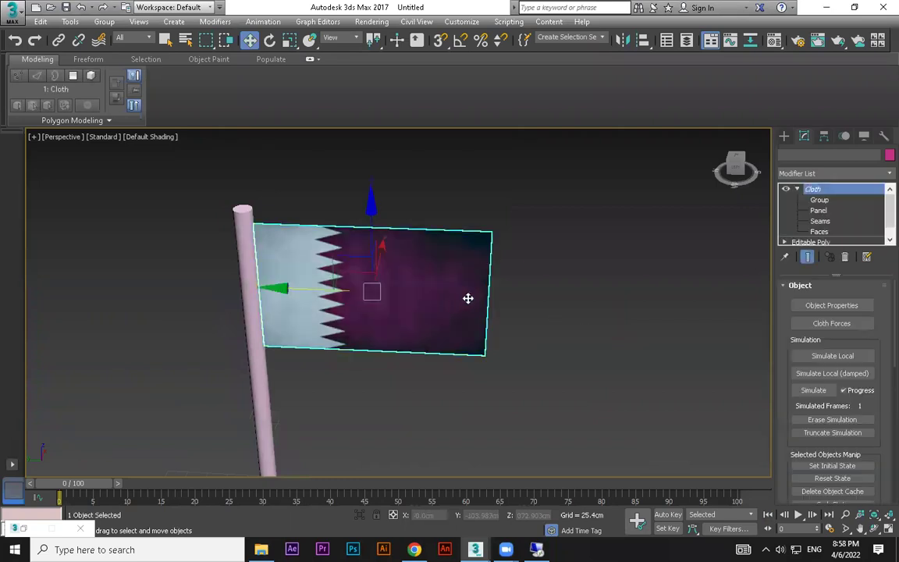
left_click(823, 202)
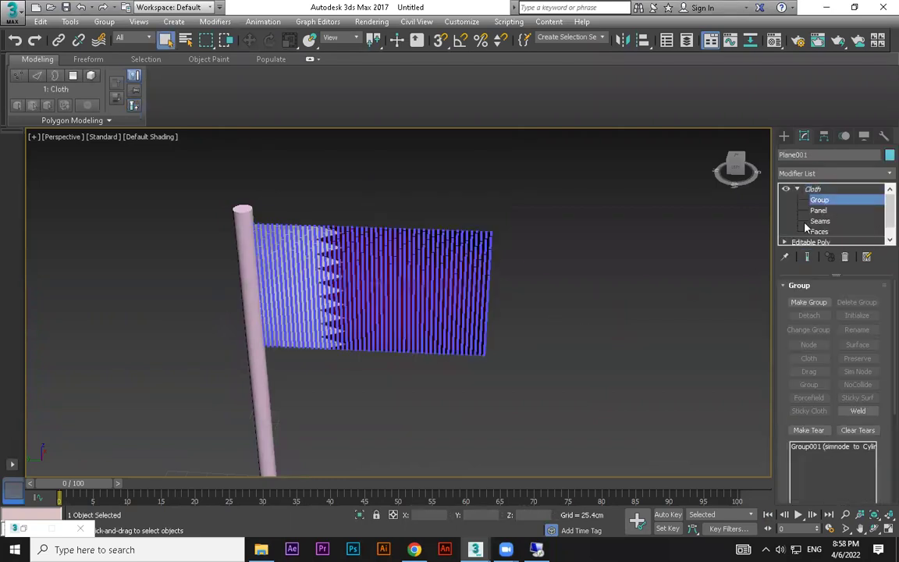
scroll(544, 253, "up", 3)
middle_click_drag(592, 261, 417, 212, "alt")
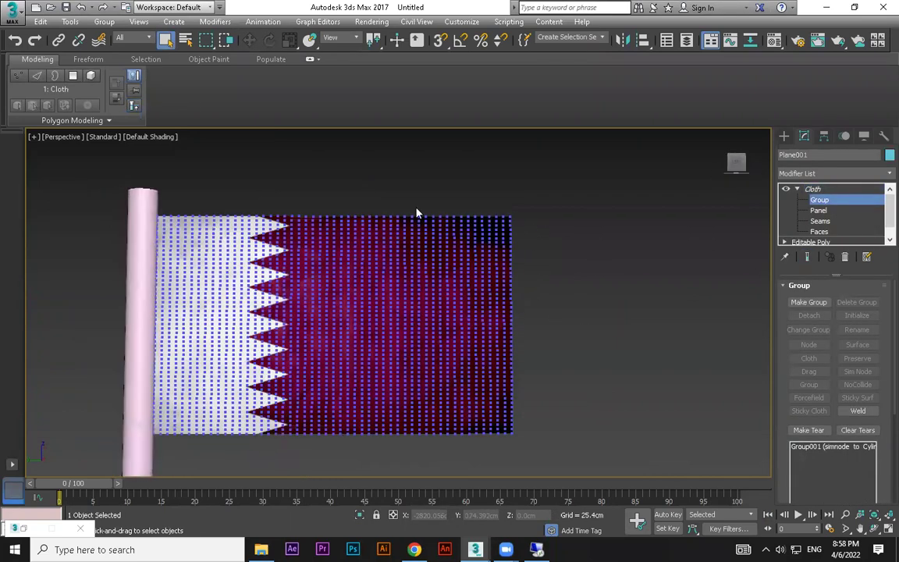
Select several vertical and horizontal strips of vertices across the maroon part of the flag, adding each strip to the selection
left_click_drag(394, 201, 391, 318)
left_click_drag(391, 433, 390, 206)
left_click_drag(524, 254, 445, 258, "ctrl")
left_click_drag(467, 184, 473, 257, "ctrl")
left_click_drag(455, 308, 444, 305, "ctrl")
left_click_drag(552, 346, 461, 375, "ctrl")
left_click_drag(435, 405, 436, 404, "ctrl")
left_click_drag(357, 300, 352, 302, "ctrl")
left_click_drag(344, 212, 351, 251, "ctrl")
left_click_drag(424, 204, 435, 308, "ctrl")
left_click_drag(455, 217, 459, 302, "ctrl")
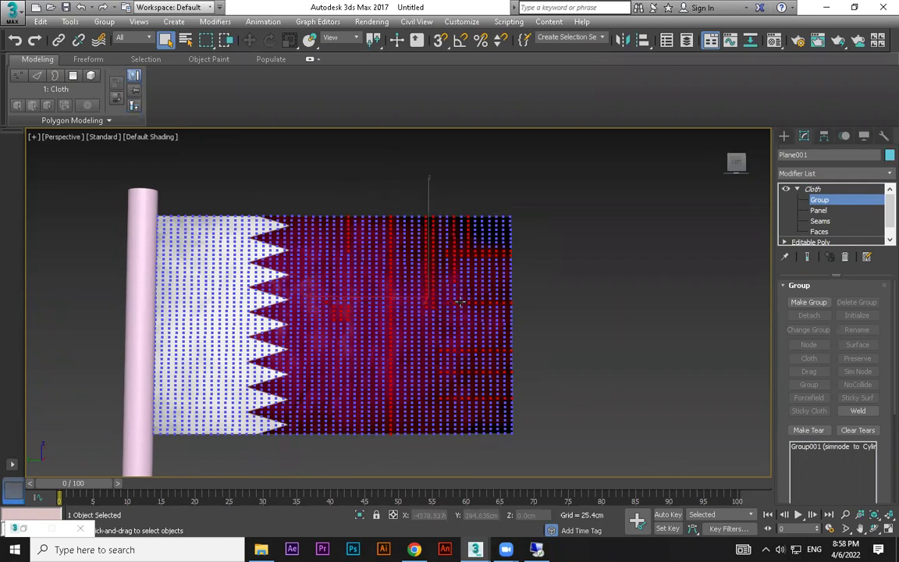
left_click_drag(497, 343, 489, 366, "ctrl")
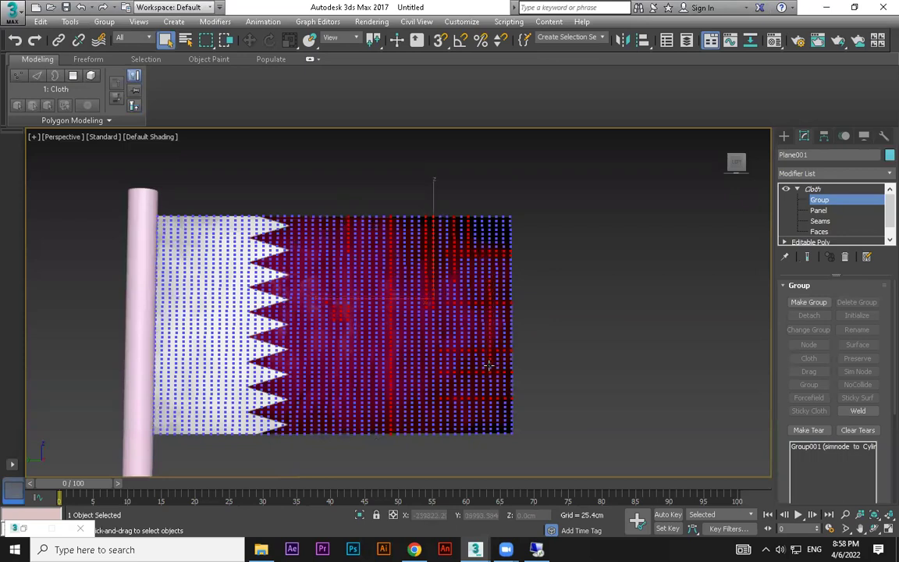
Make a cloth group from the selected vertices and create a tear along them, accepting the default group names
left_click(808, 302)
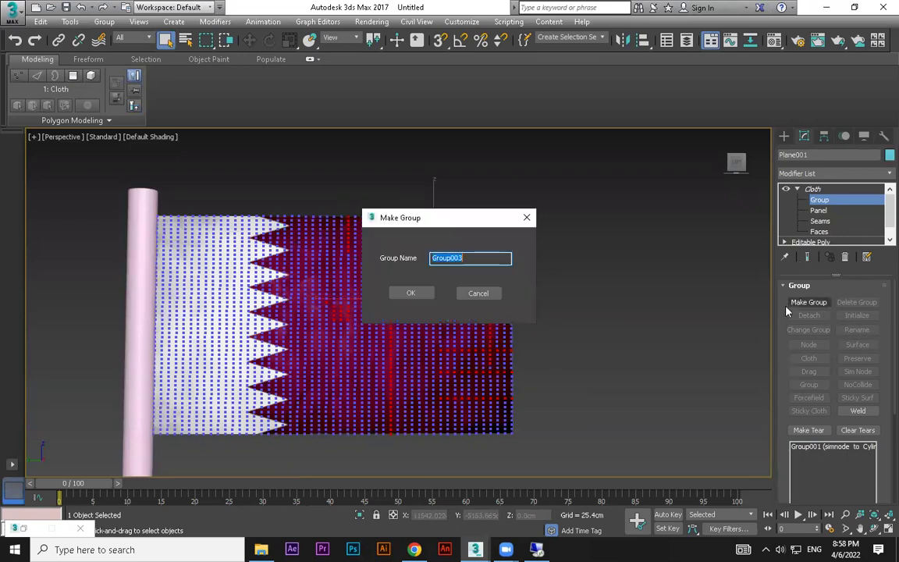
left_click(409, 292)
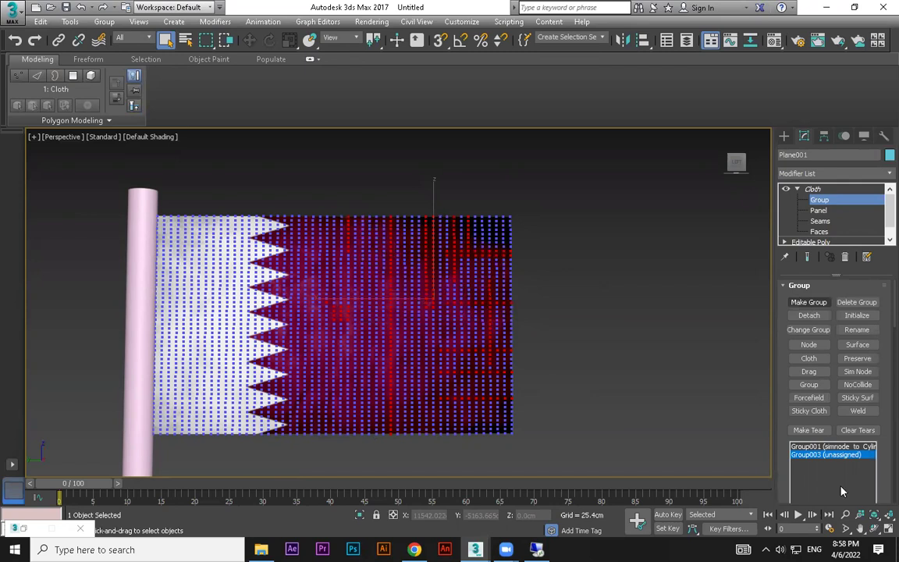
left_click(818, 436)
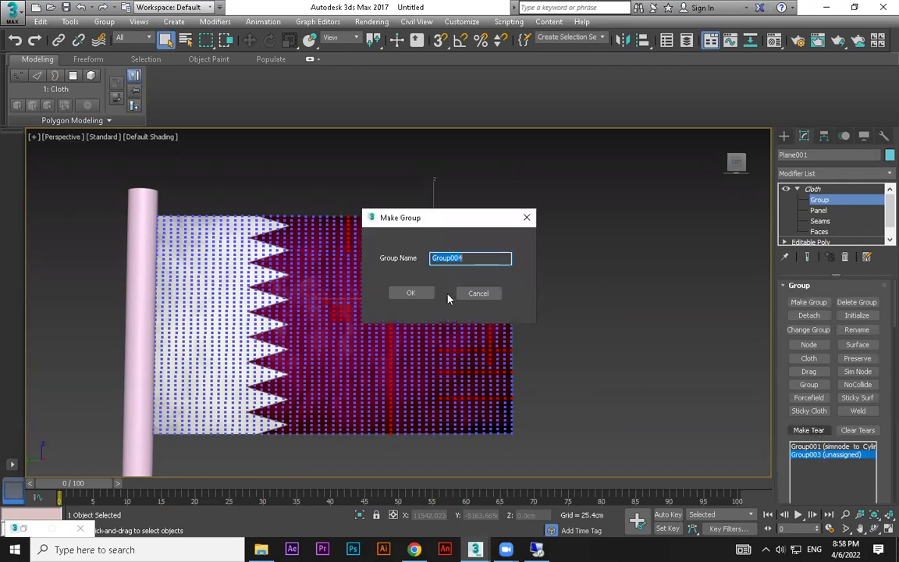
left_click(411, 292)
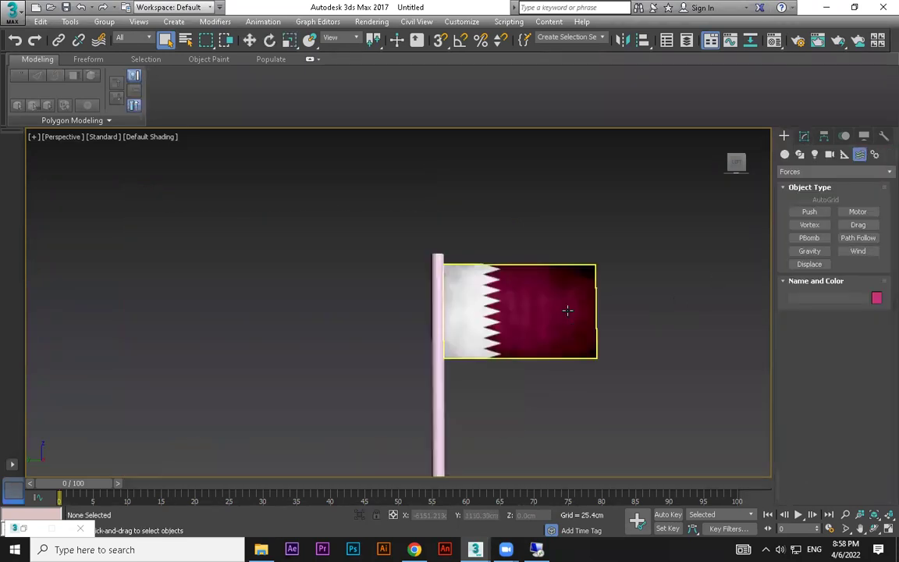
Reselect the flag, erase its existing cloth simulation and reset its cloth state
left_click(567, 310)
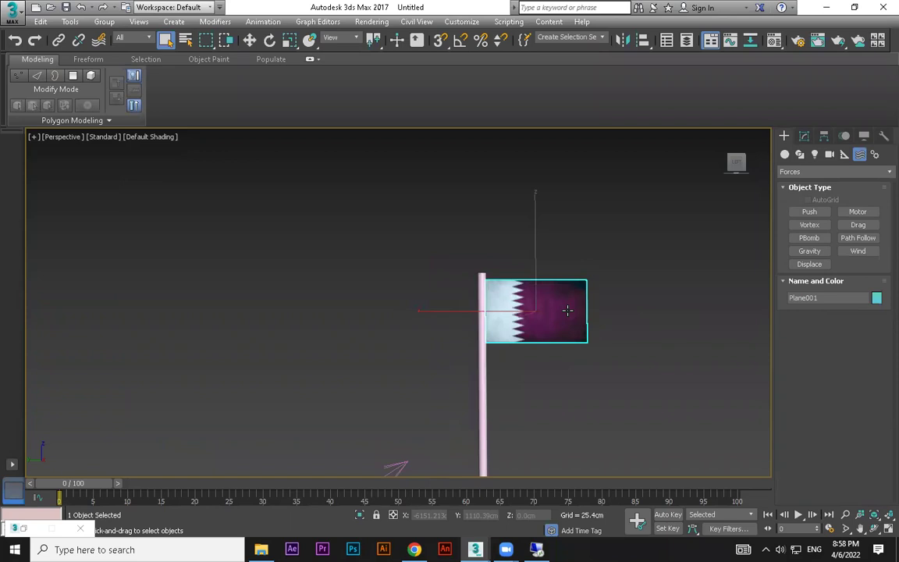
middle_click_drag(606, 245, 594, 257)
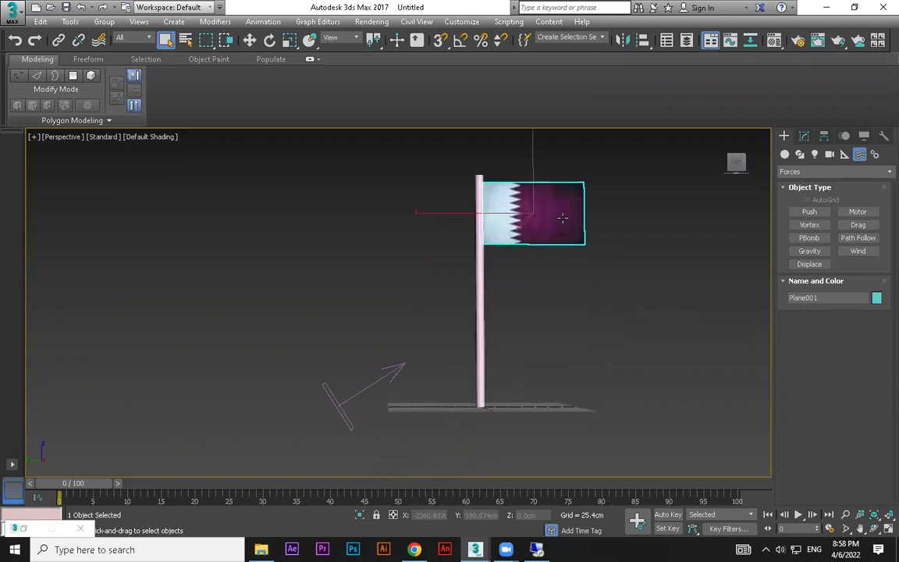
left_click(805, 137)
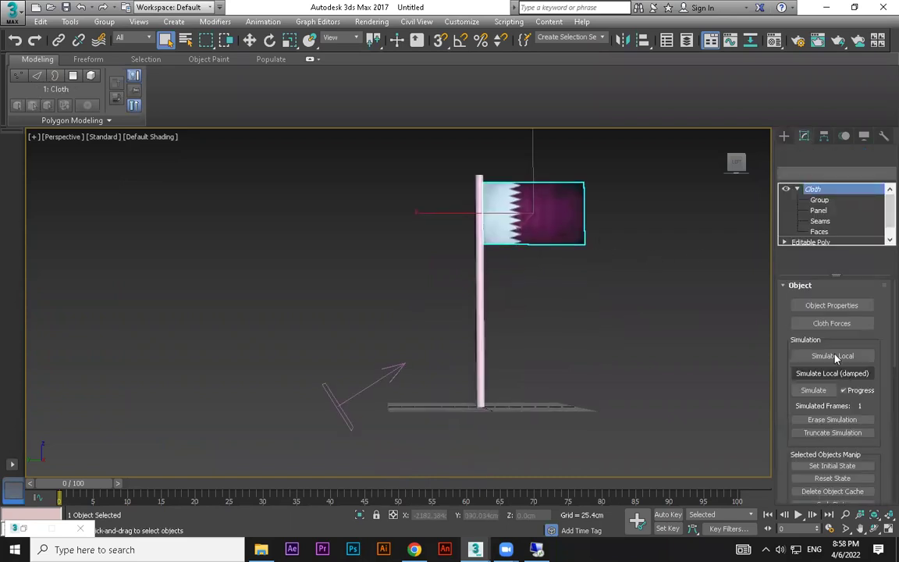
left_click(834, 422)
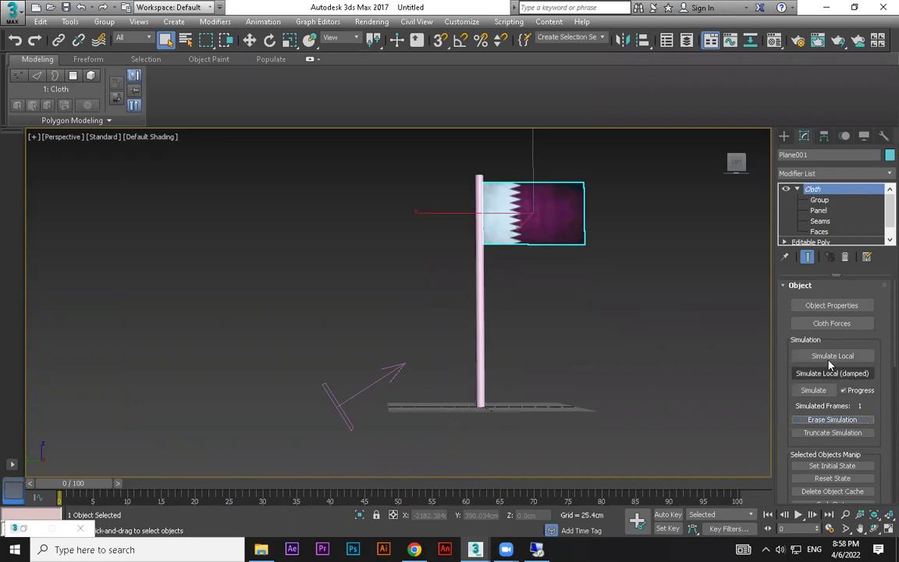
left_click(833, 479)
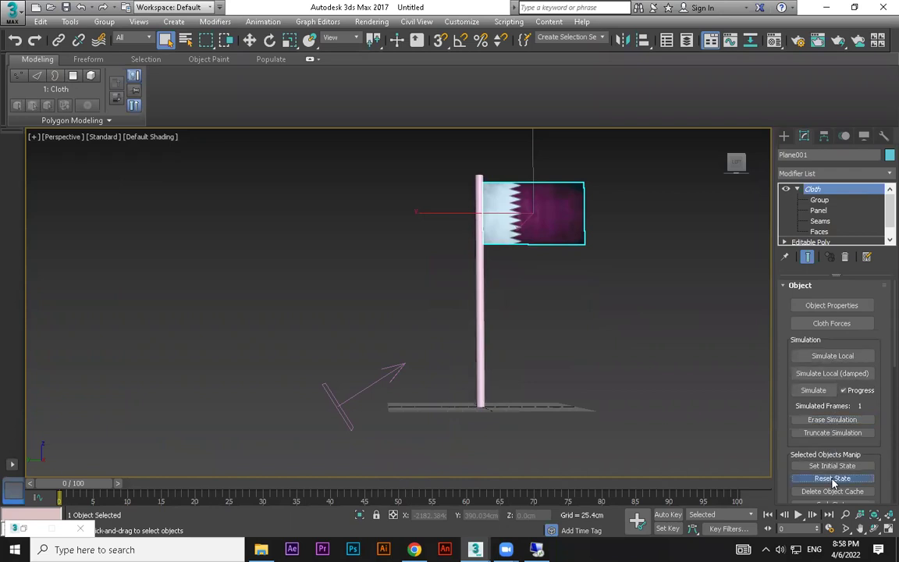
Run the cloth simulation on the flag and stop it at frame 54
left_click(705, 419)
left_click(549, 233)
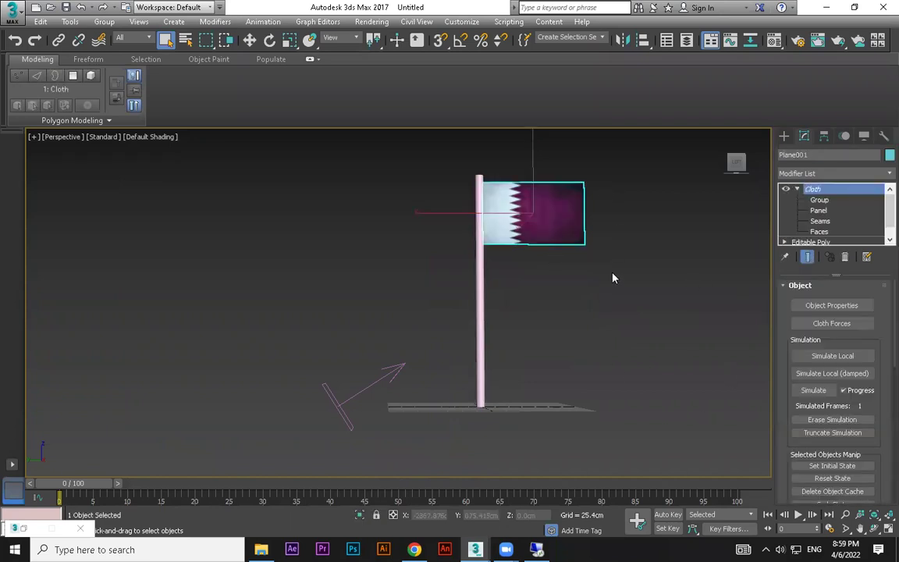
left_click(813, 390)
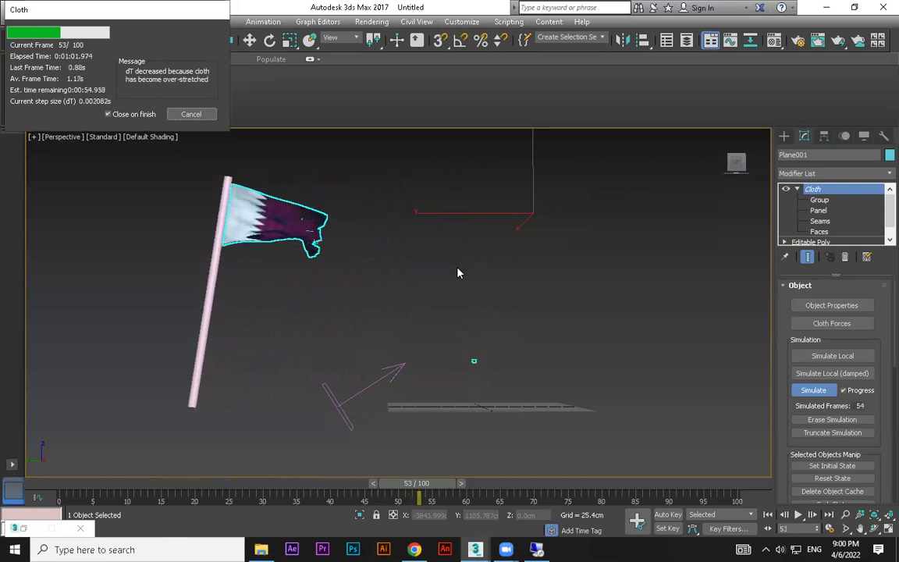
key("Escape")
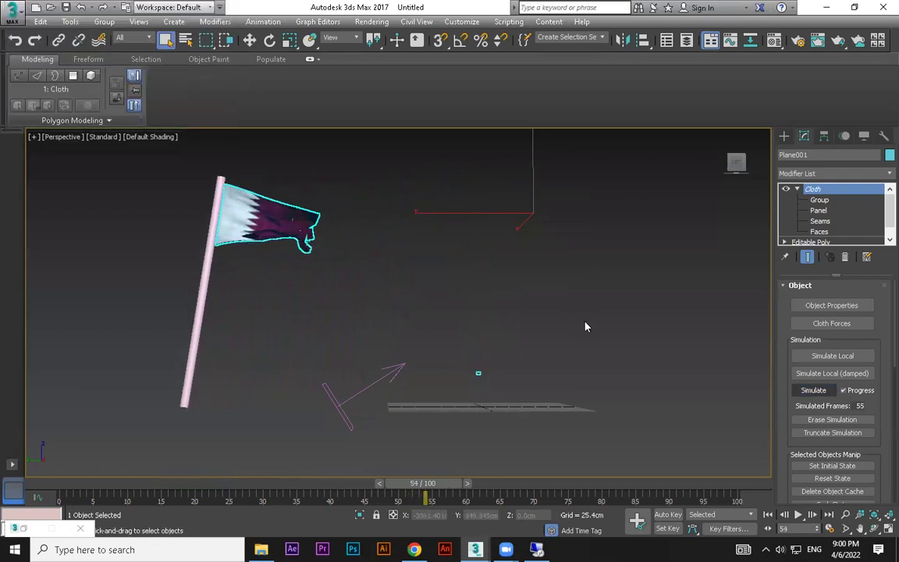
Play the simulated flag animation from the first frame, stop at frame 71 and examine the torn areas close up
left_click(583, 323)
scroll(309, 230, "up", 2)
left_click(768, 516)
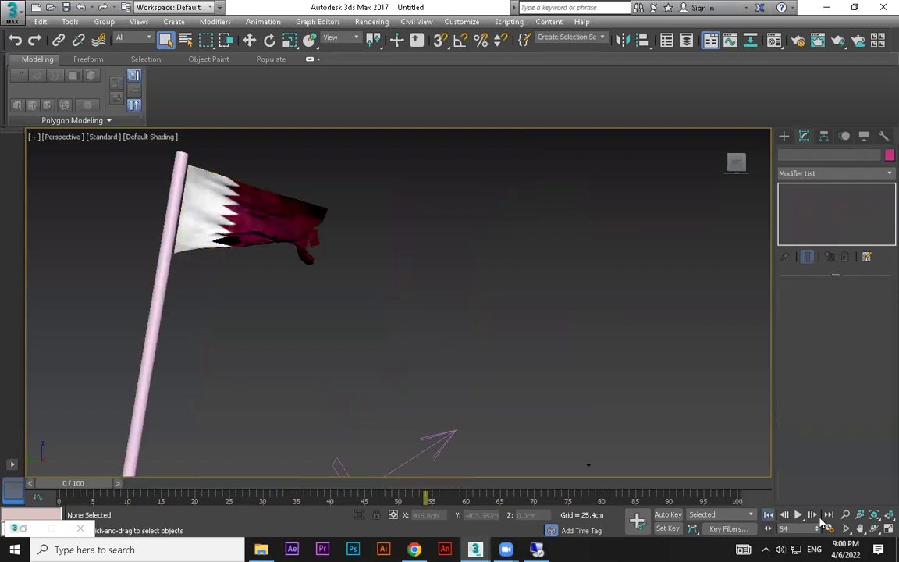
scroll(630, 337, "up", 4)
middle_click_drag(630, 337, 590, 398)
left_click(797, 514)
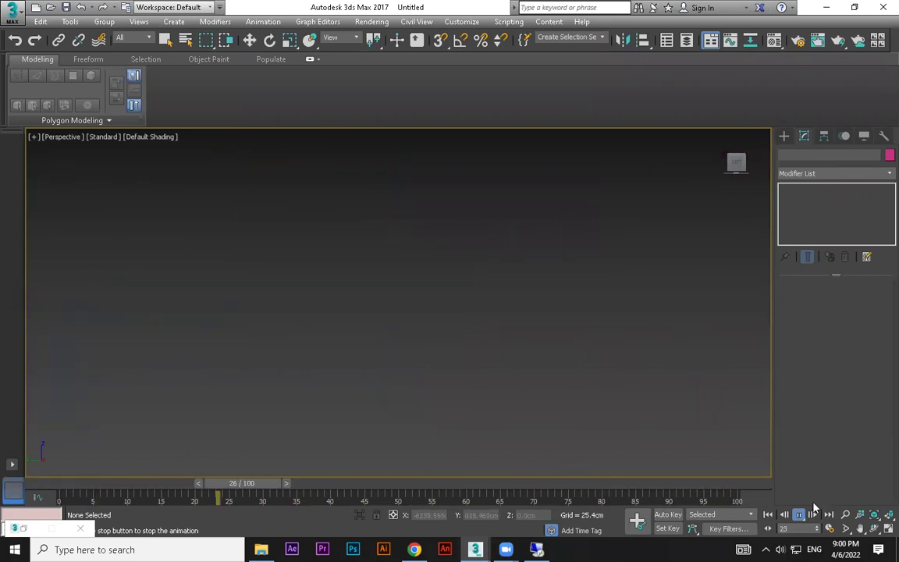
key("Escape")
middle_click_drag(380, 327, 502, 426)
scroll(491, 337, "up", 2)
scroll(493, 336, "down", 1)
middle_click_drag(708, 404, 666, 329)
middle_click_drag(449, 132, 476, 223)
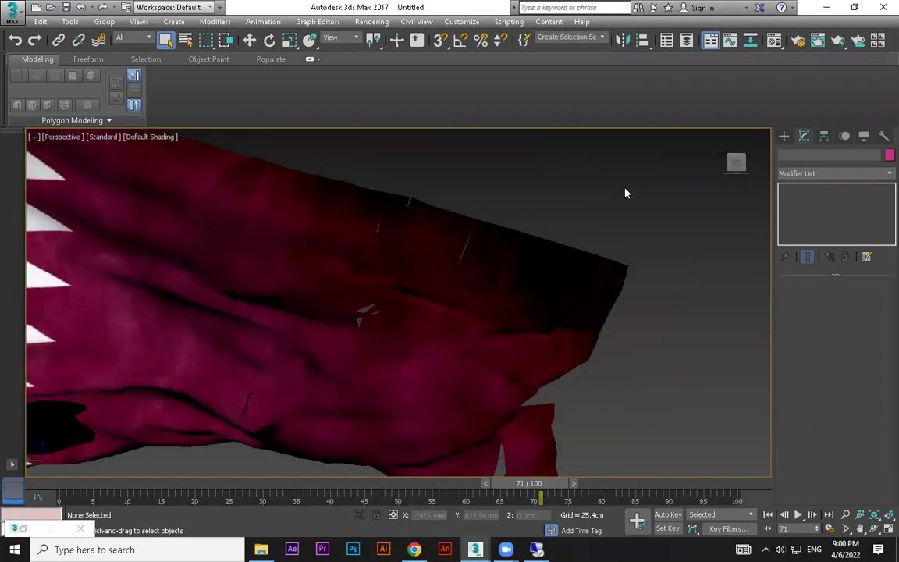
Delete the flag, the pole and the wind force to empty the scene
scroll(546, 375, "down", 6)
left_click_drag(630, 277, 224, 392)
key("Delete")
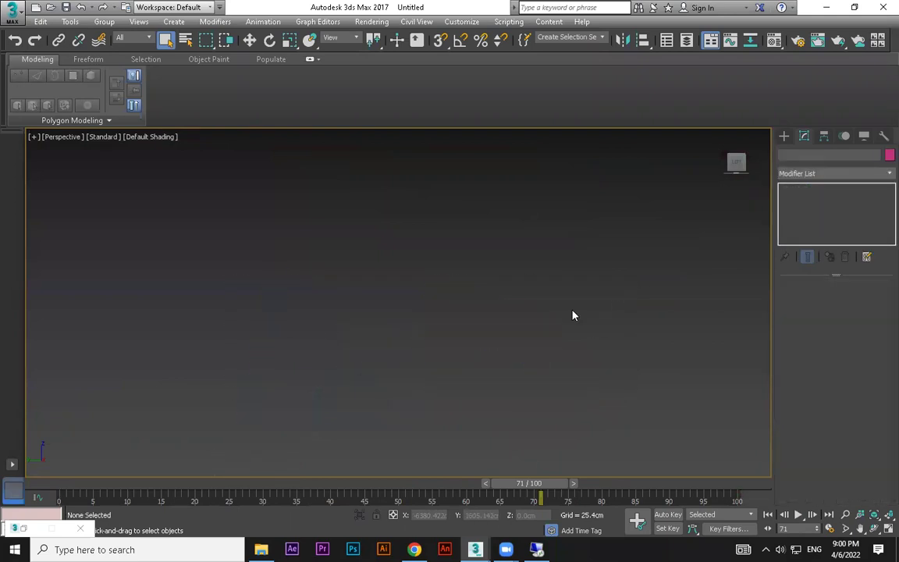
scroll(568, 310, "down", 3)
middle_click_drag(563, 333, 513, 313)
scroll(507, 311, "up", 2)
left_click_drag(392, 298, 261, 427)
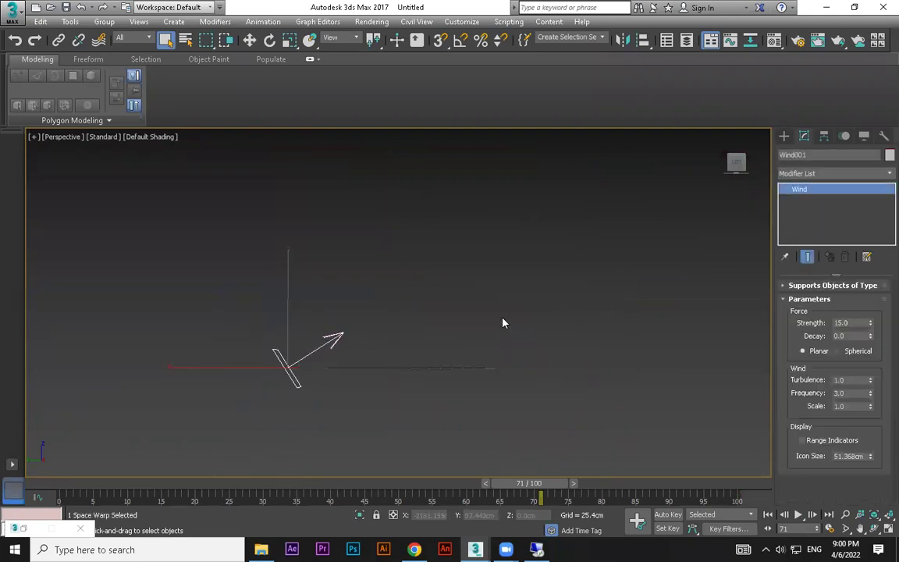
key("Delete")
Create a standard primitive plane about 3 by 5 m on the ground grid
left_click(783, 135)
middle_click_drag(508, 326, 490, 354, "alt")
scroll(492, 359, "up", 2)
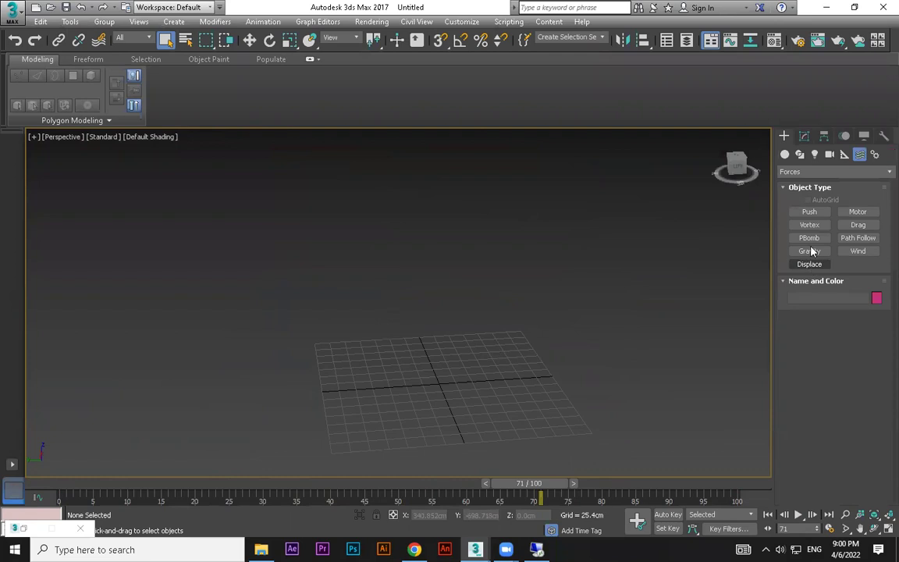
left_click(784, 153)
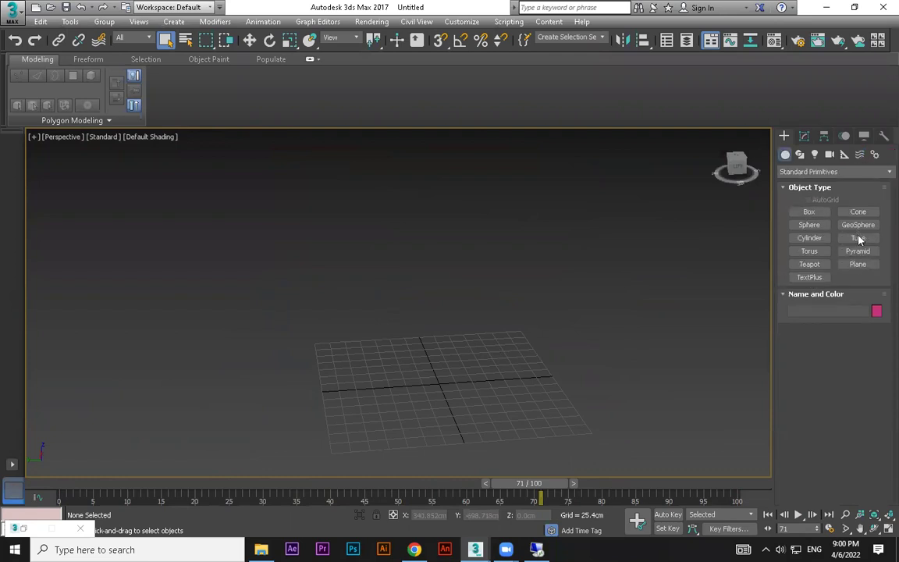
left_click(857, 263)
left_click_drag(407, 310, 698, 436)
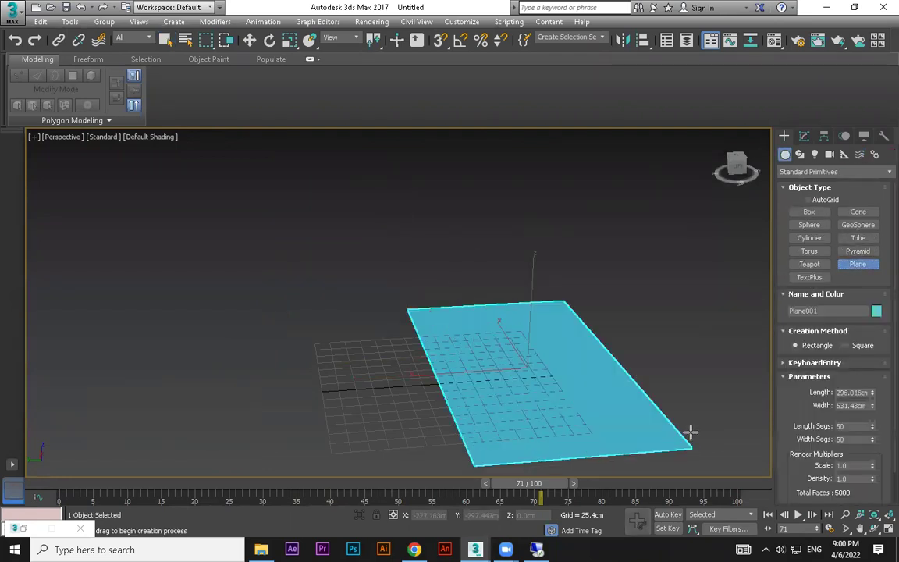
Stand the plane upright by setting its X rotation to 90 degrees
key("e")
left_click_drag(518, 278, 426, 390)
key("ctrl+z")
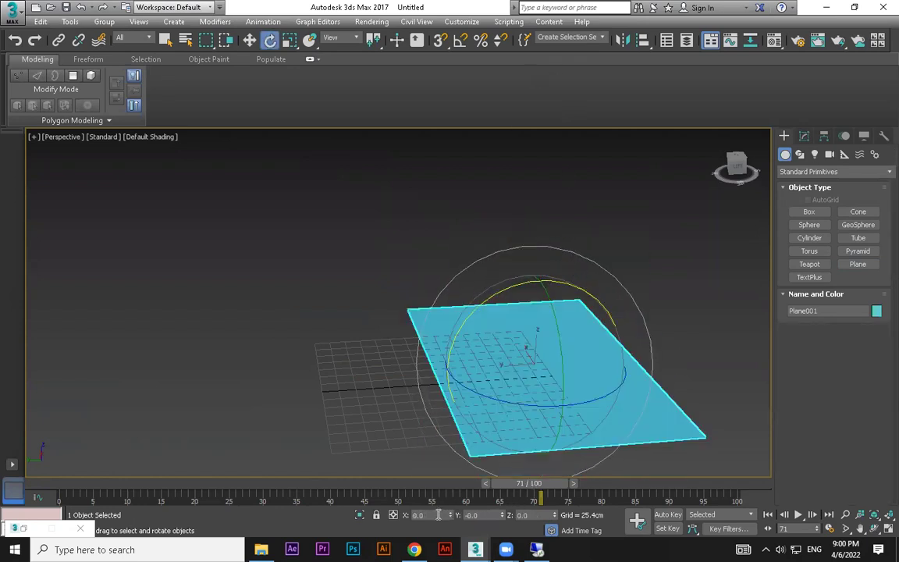
left_click_drag(442, 515, 339, 526)
type("90")
key("Return")
left_click(522, 366)
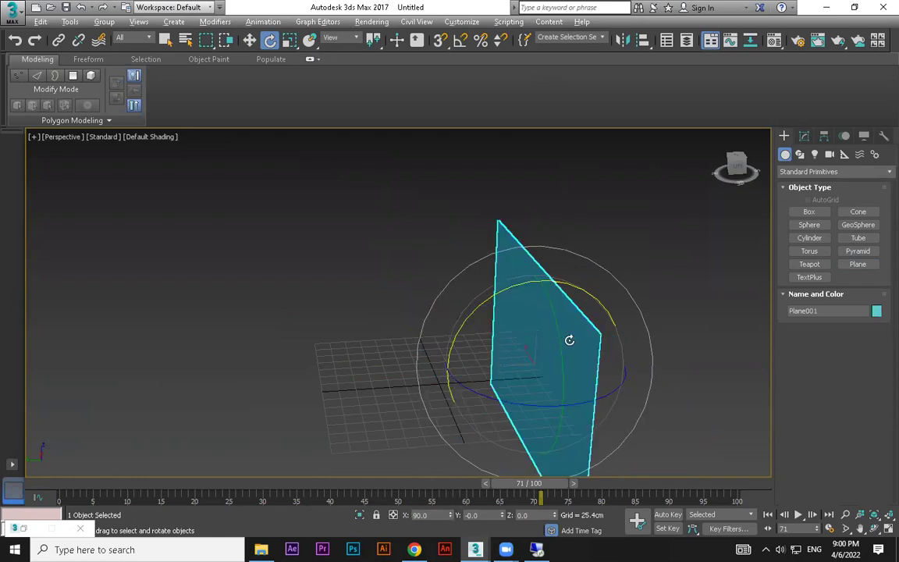
Raise the upright plane above the grid to a Z position of about 167 cm
middle_click_drag(570, 341, 556, 298, "alt")
key("w")
left_click_drag(536, 281, 557, 173)
middle_click_drag(556, 172, 499, 249, "alt")
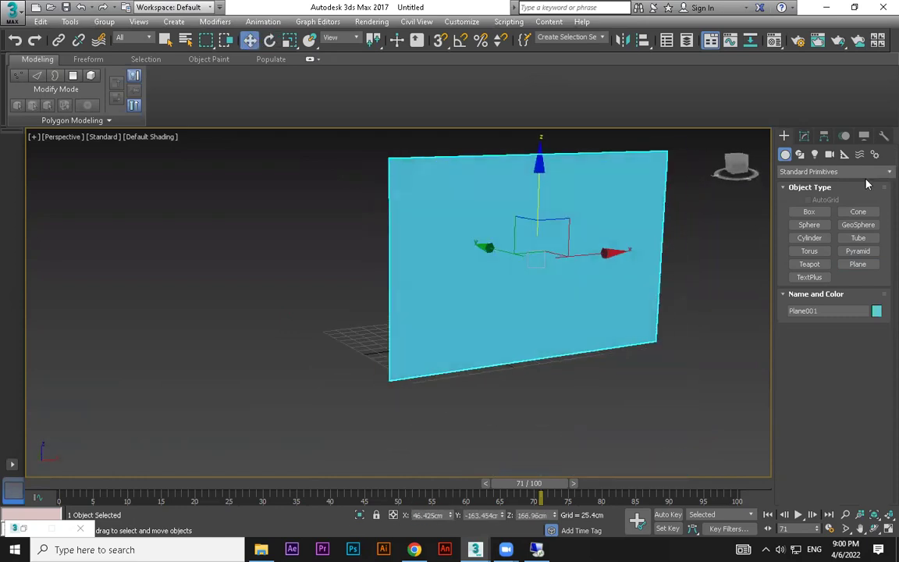
Show the plane's edged faces briefly to review its segments, and return to default shading
key("F3")
key("F4")
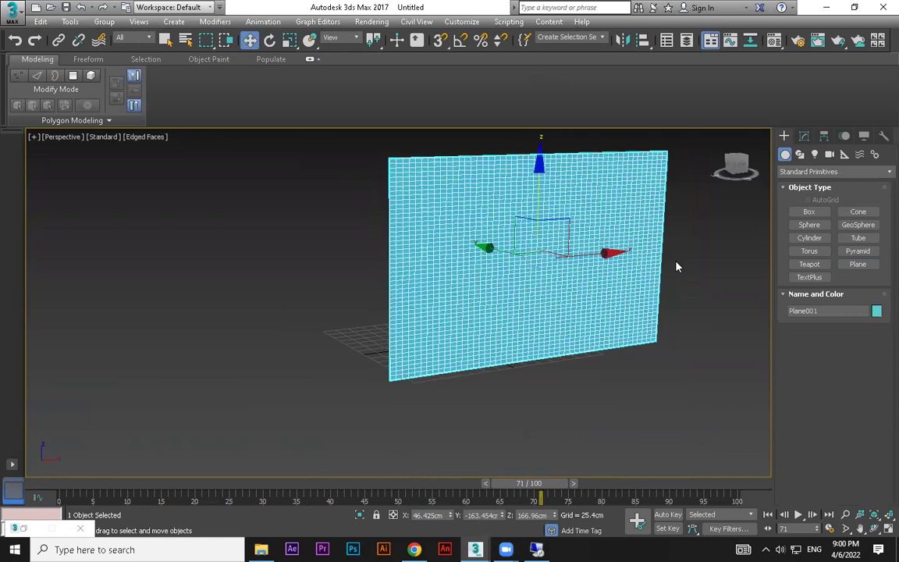
key("F4")
middle_click_drag(676, 267, 622, 280)
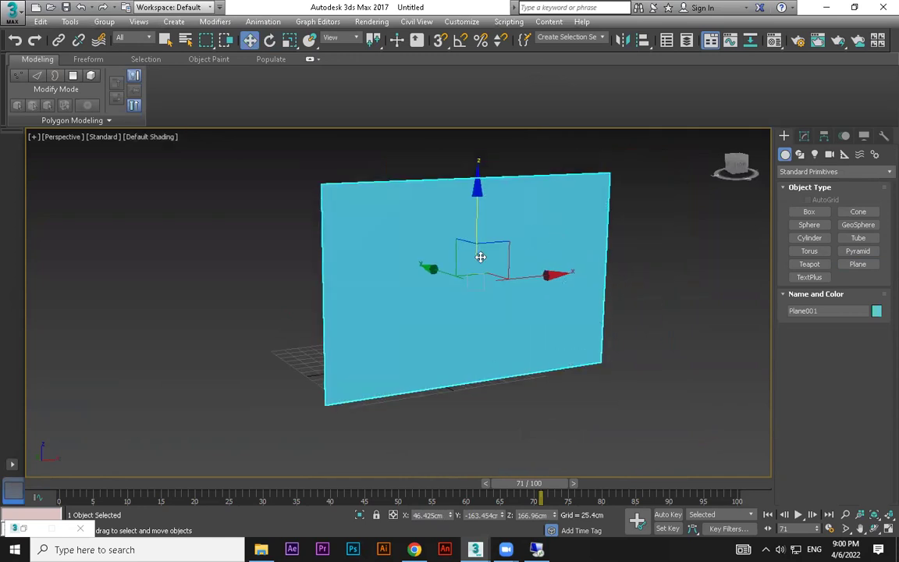
Scale the plane down uniformly and lower it to a Z position of about 151 cm
key("r")
left_click_drag(483, 264, 481, 312)
key("w")
mouse_move(482, 187)
left_mouse_down()
mouse_move(481, 209)
mouse_move(484, 196)
left_mouse_up()
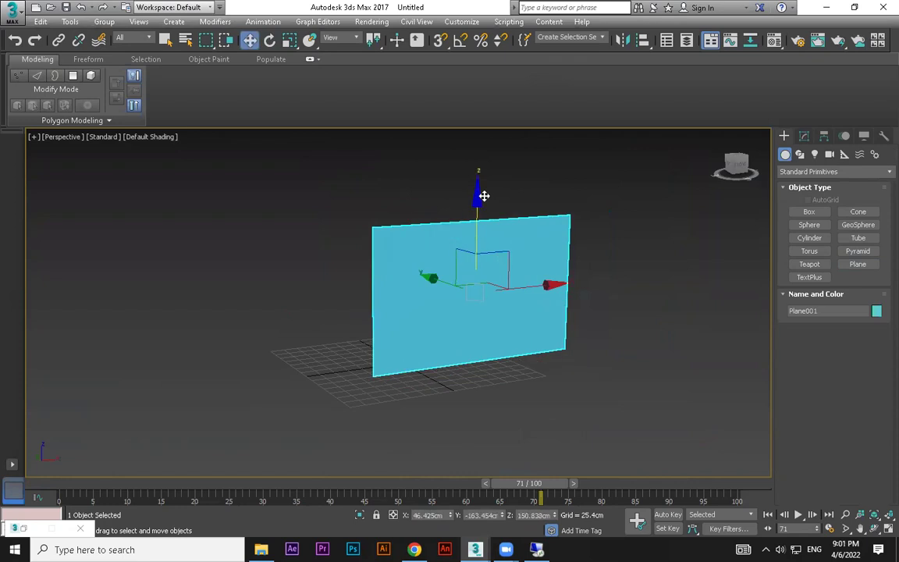
middle_click_drag(483, 196, 513, 261, "alt")
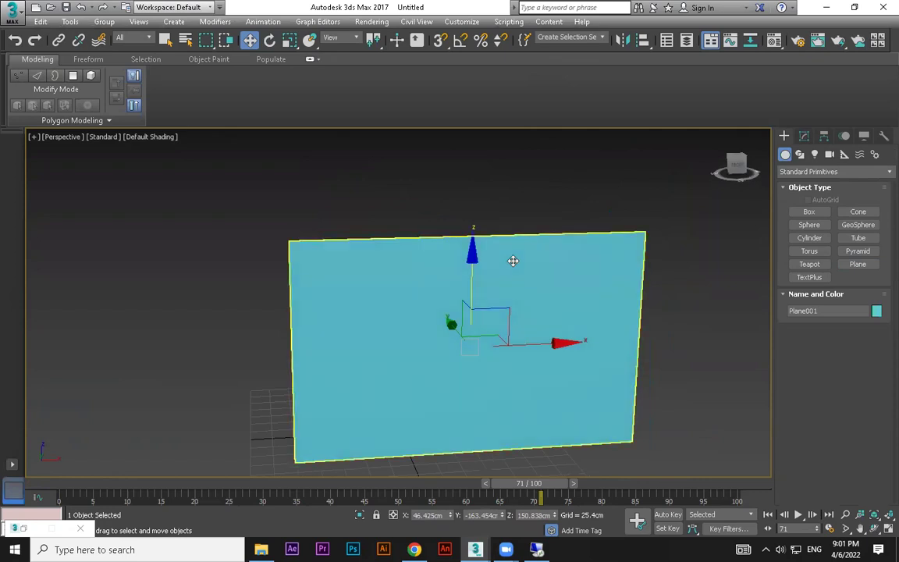
middle_click_drag(499, 333, 490, 306)
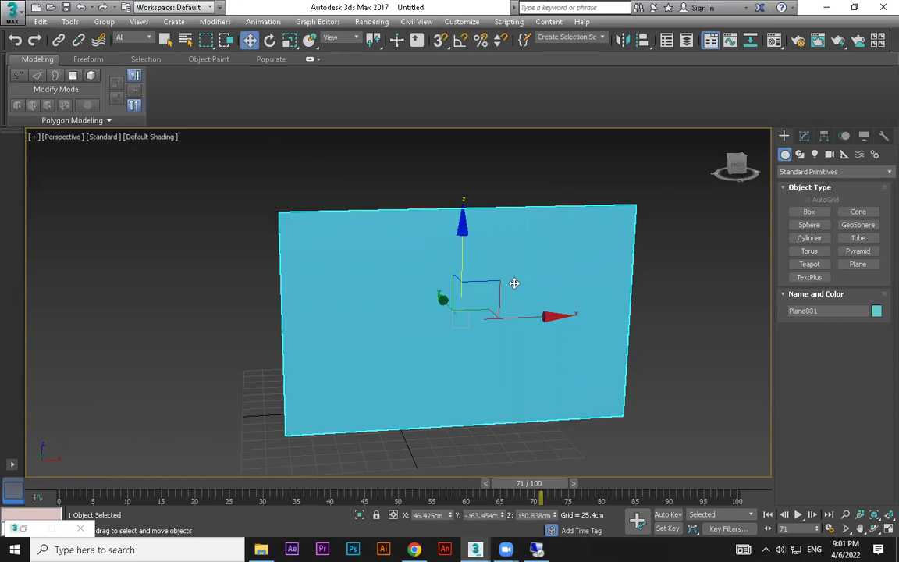
Apply the Cloth modifier to the upright plane
left_click(804, 136)
left_click(884, 174)
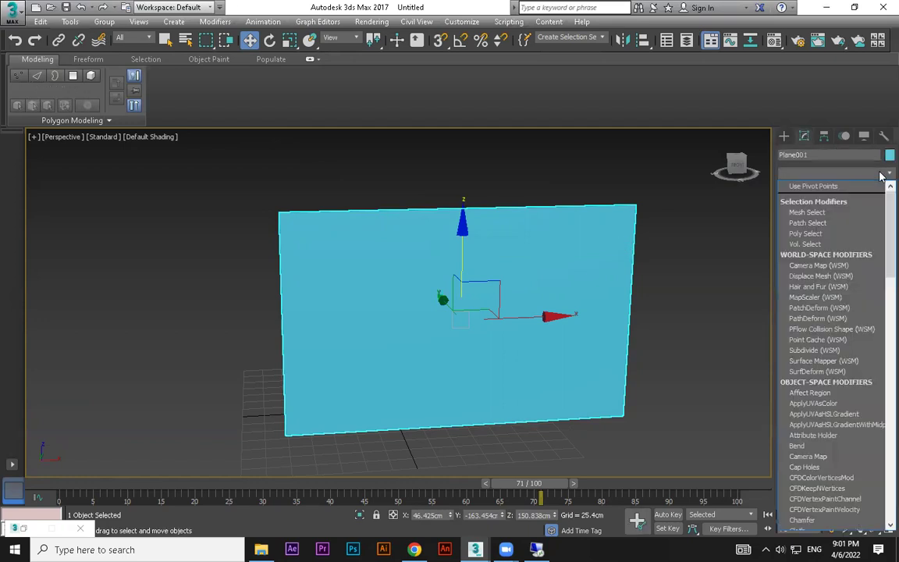
scroll(867, 258, "down", 3)
scroll(866, 285, "down", 2)
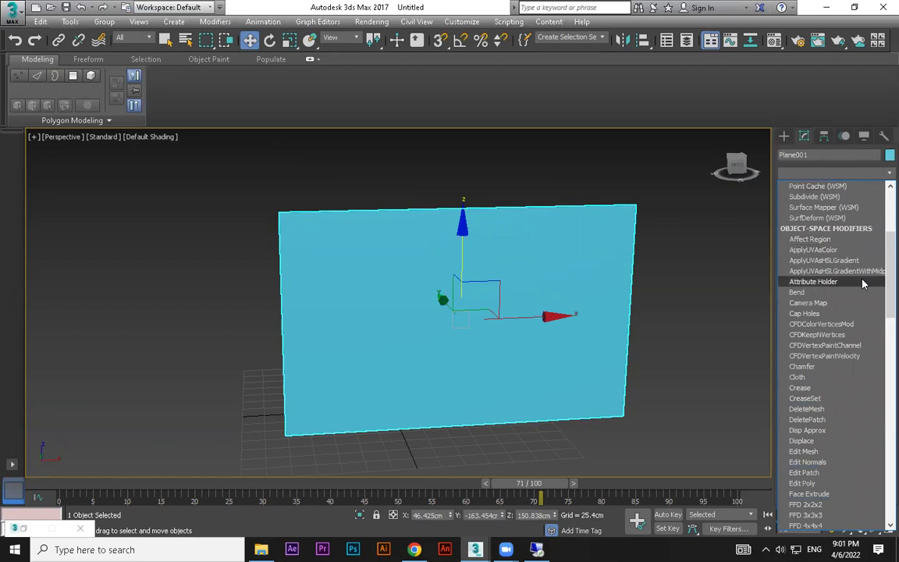
scroll(852, 310, "down", 1)
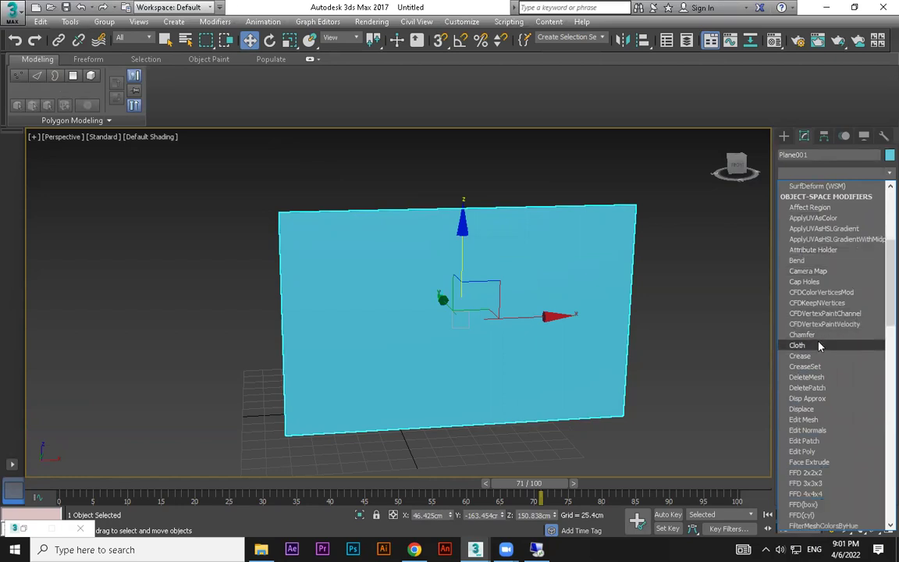
left_click(796, 345)
Set the plane as a Cloth object with the Cotton preset in the modifier's object properties
left_click(830, 306)
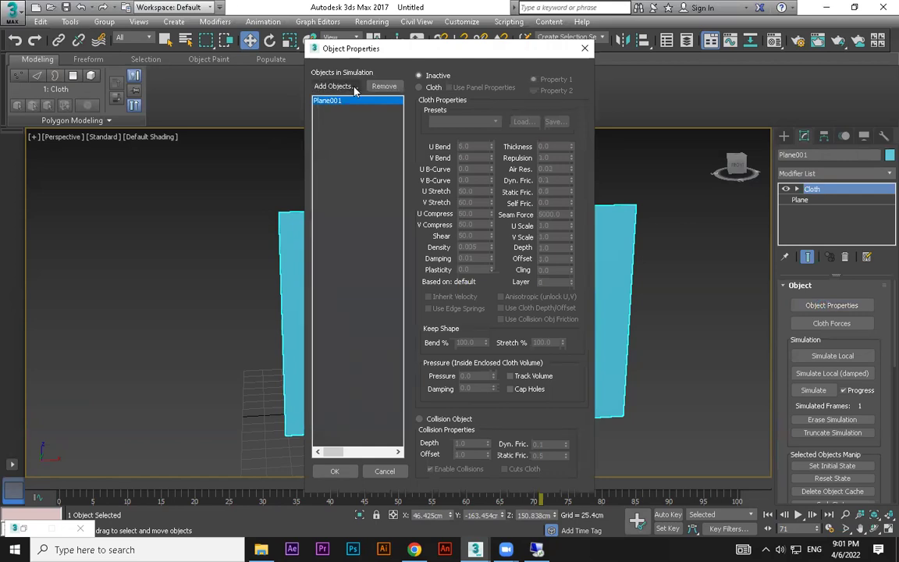
left_click(434, 88)
left_click(460, 123)
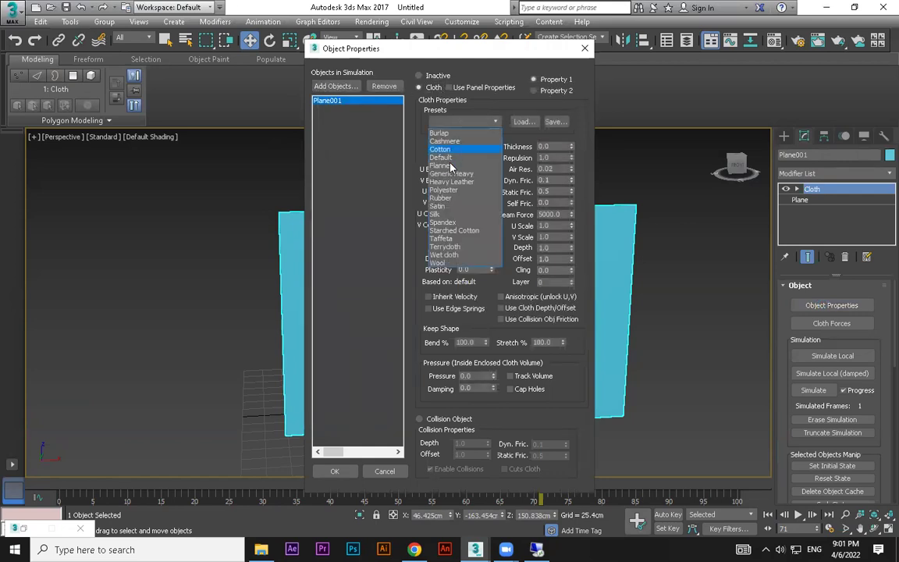
left_click(441, 149)
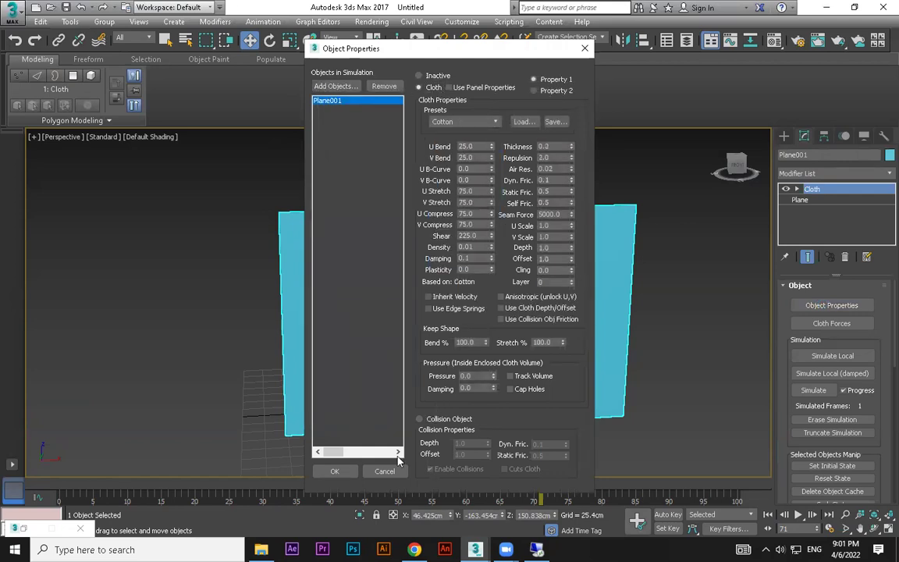
left_click(339, 473)
Select the vertices at the plane's four corners on the Cloth Group level, make a group from them and set it to Preserve
middle_click_drag(620, 354, 554, 326)
left_click(797, 188)
left_click(826, 200)
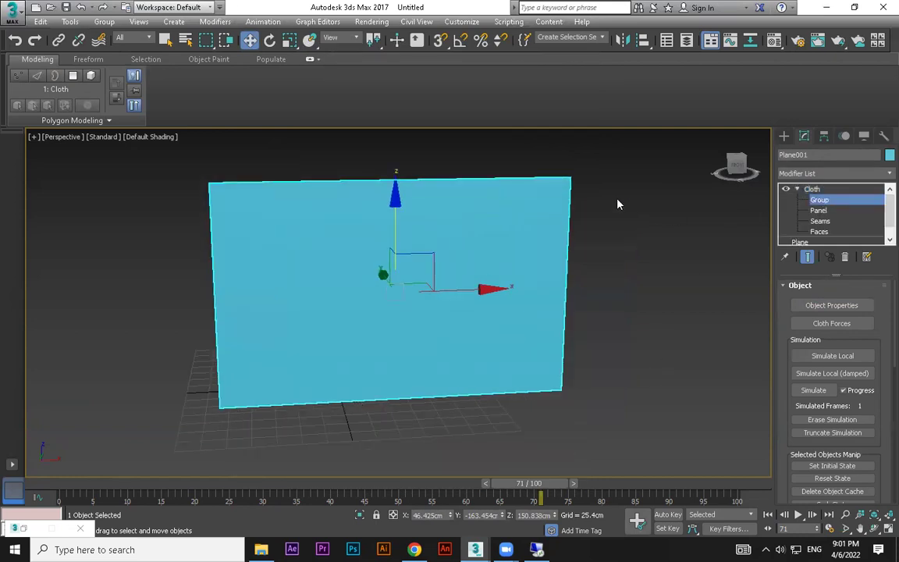
left_click_drag(563, 210, 564, 212)
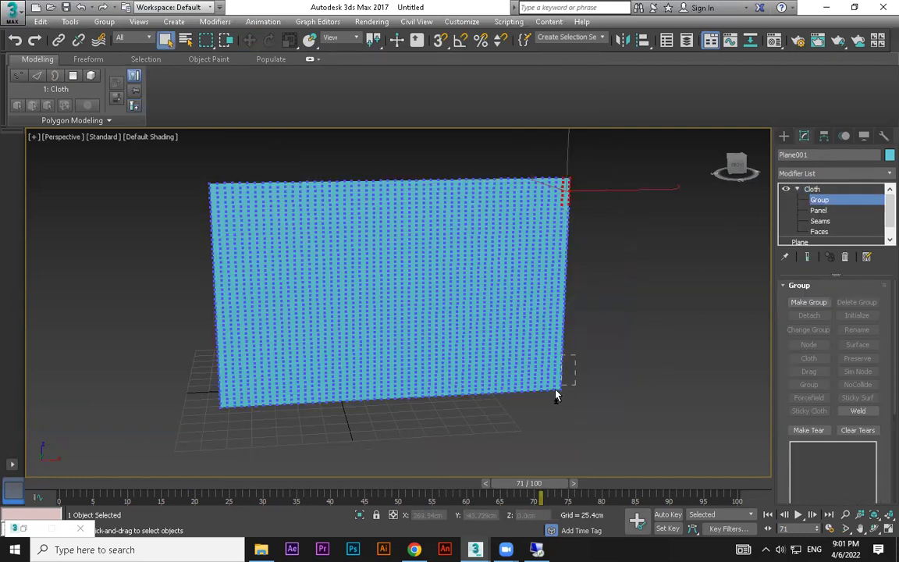
left_click_drag(555, 395, 554, 406)
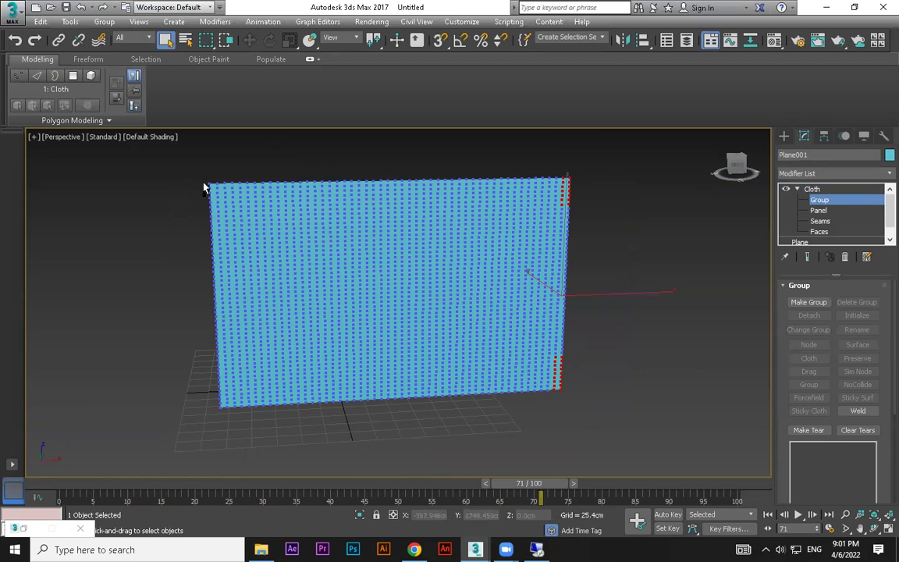
left_click_drag(222, 223, 222, 224)
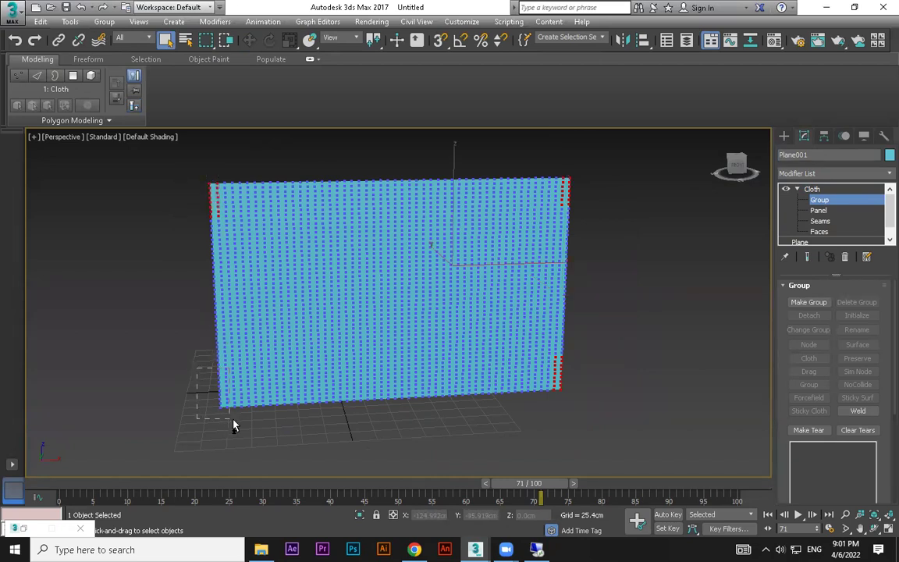
left_click_drag(233, 426, 233, 426)
left_click(794, 302)
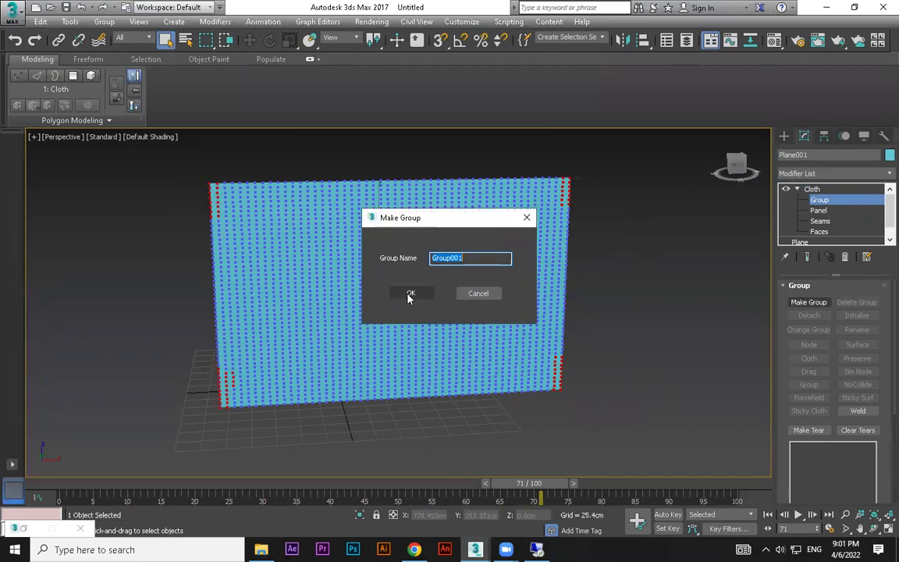
left_click(409, 294)
left_click(858, 358)
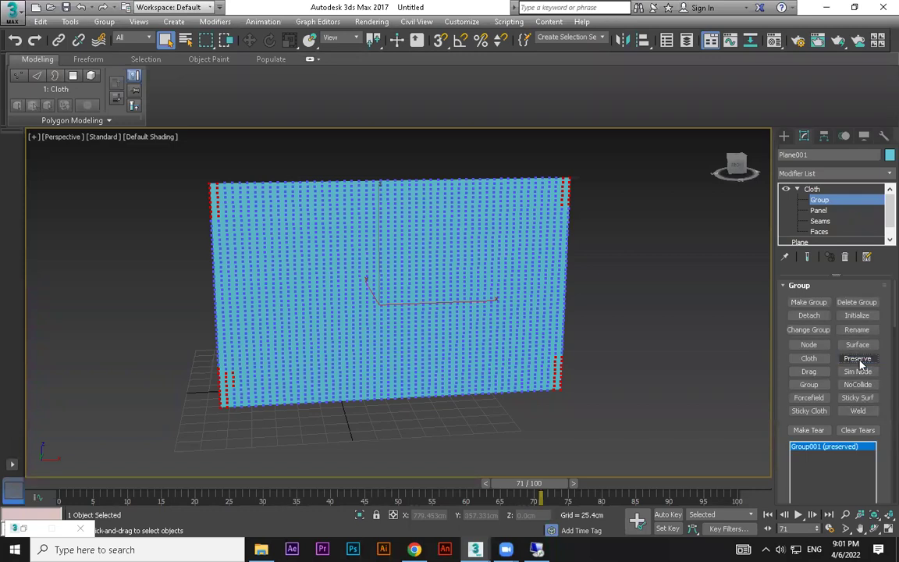
Create a sphere with a radius of about 78 cm in front of the plane
left_click(783, 136)
left_click(698, 265)
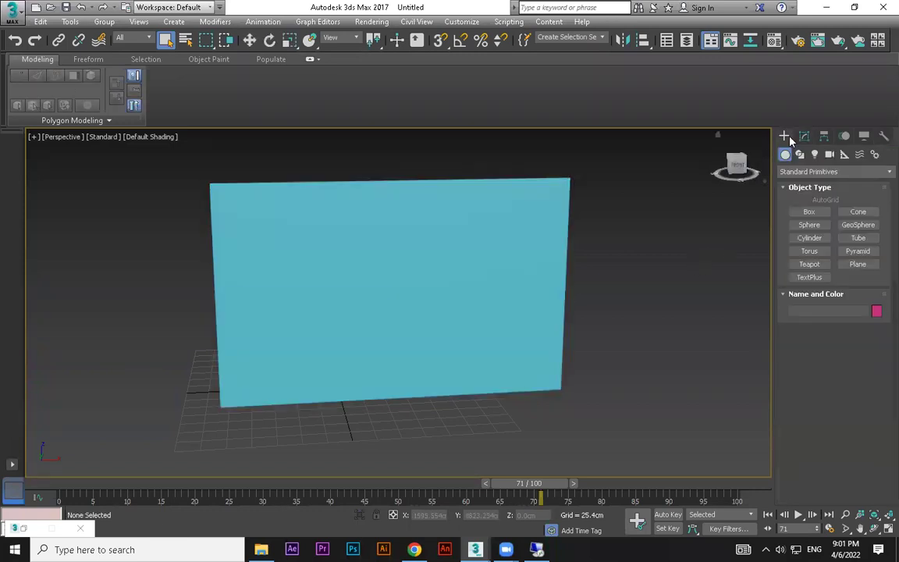
left_click(810, 225)
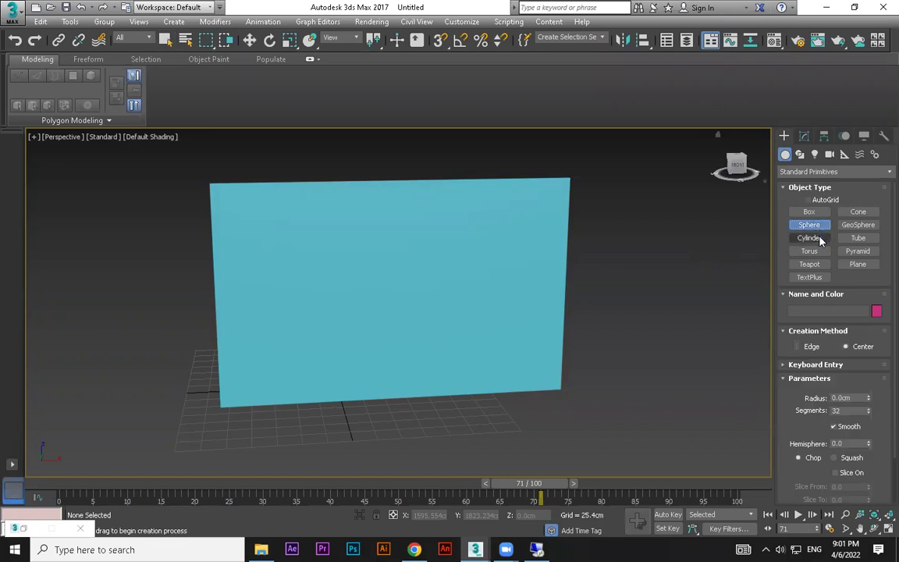
left_click(820, 239)
left_click(820, 225)
scroll(547, 439, "down", 4)
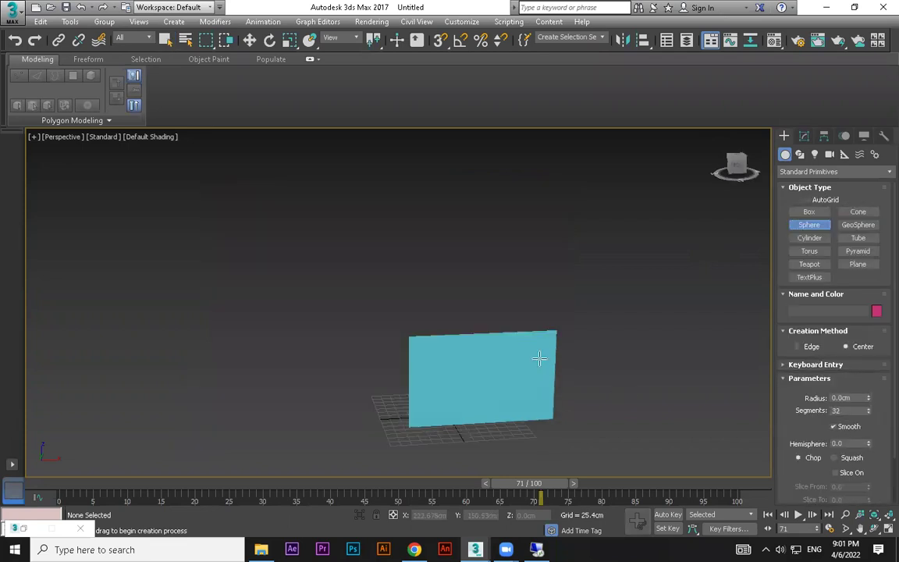
middle_click_drag(539, 358, 546, 257)
left_click_drag(545, 388, 548, 399)
Raise the sphere in the Front view to a height of about 141 cm, centred over the plane
key("f")
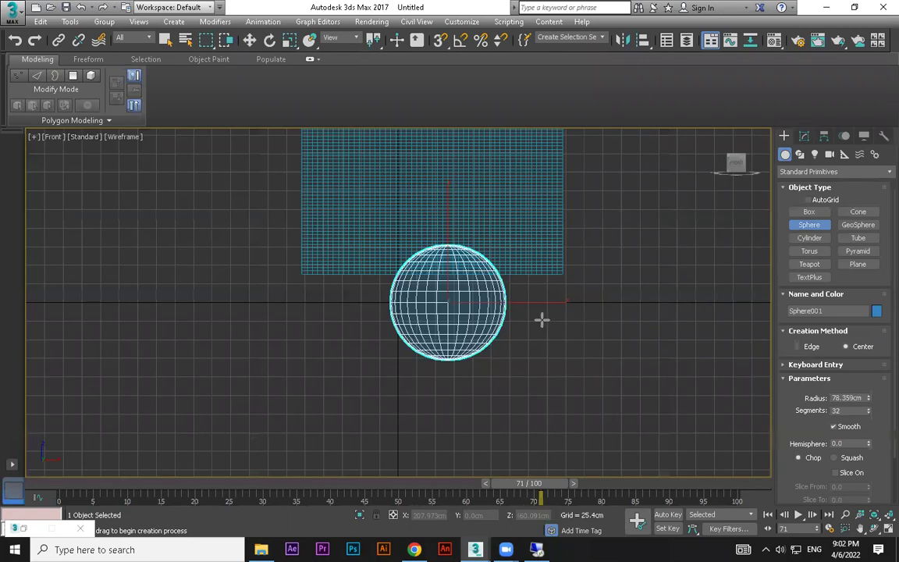
key("w")
key("F3")
left_click_drag(485, 344, 475, 271)
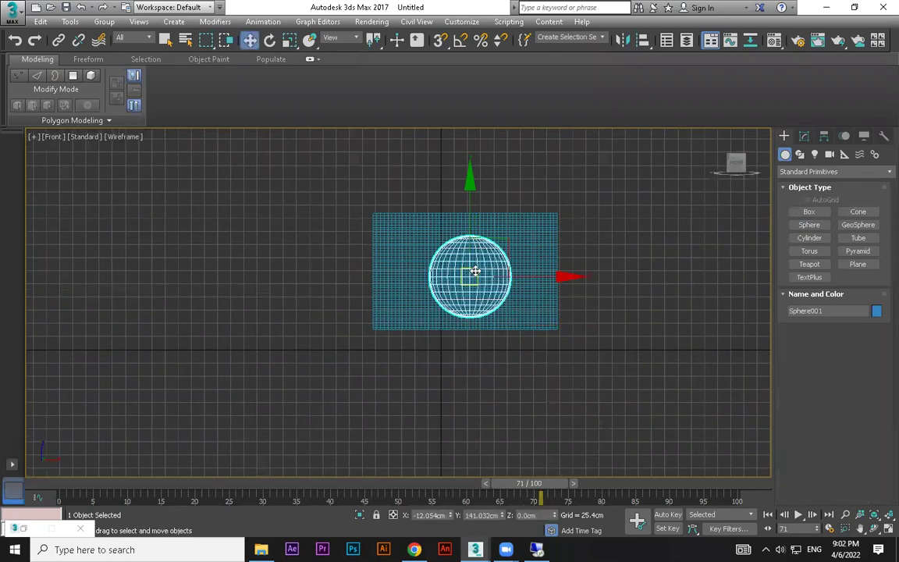
Scale the sphere down uniformly in the Perspective view, keeping it in front of the plane
key("p")
middle_click_drag(500, 311, 560, 326, "alt")
key("r")
left_click_drag(549, 319, 566, 372)
key("w")
middle_click_drag(566, 372, 558, 274, "alt")
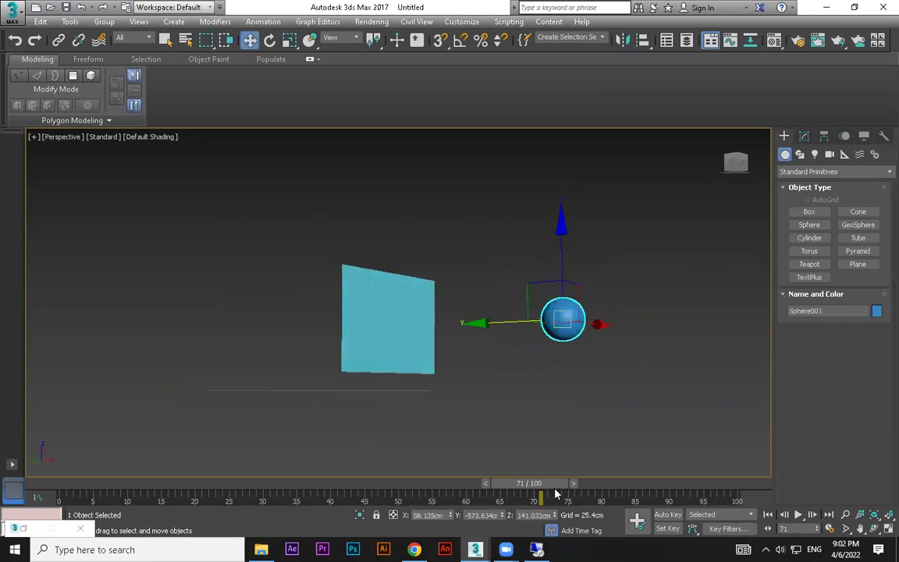
Animate the sphere with Auto Key: key its start at frame 0 and move it along Y through the plane to the far side at frame 50
left_click_drag(553, 485, 47, 487)
left_click(668, 514)
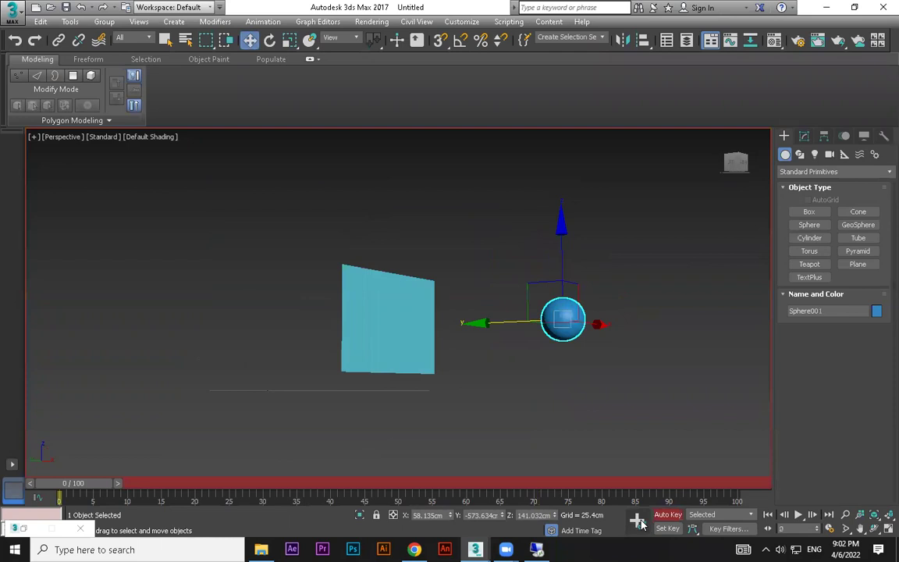
left_click(642, 524)
left_click_drag(106, 488, 398, 485)
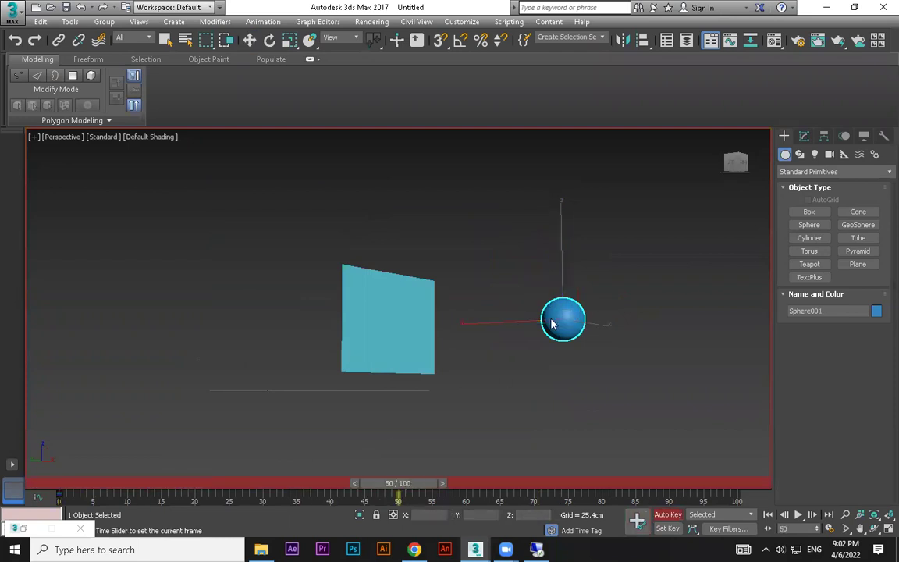
left_click_drag(497, 322, 263, 317)
Move the sphere closer to the plane at frame 0, to a Y position of about -313 cm
left_click_drag(399, 486, 16, 488)
middle_click_drag(516, 343, 566, 371, "alt")
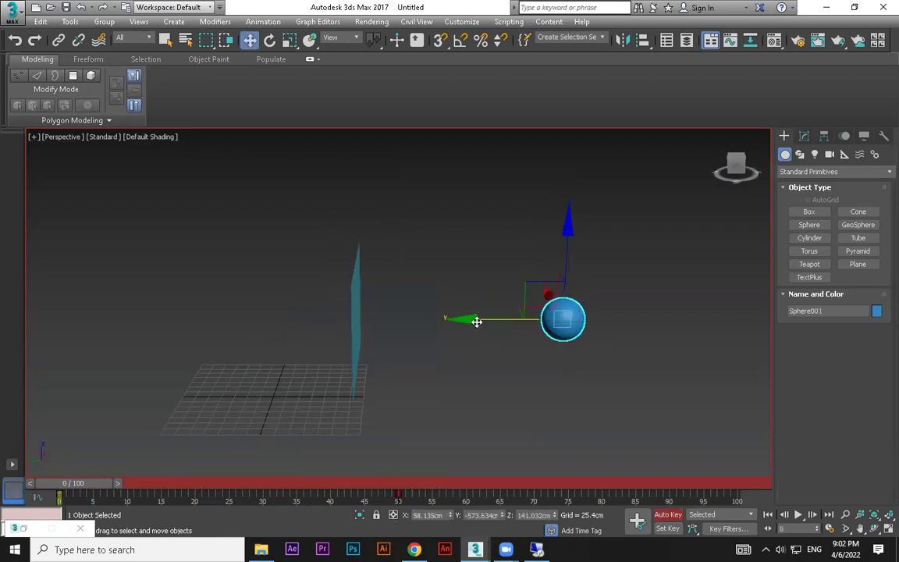
left_click_drag(475, 321, 335, 327)
middle_click_drag(417, 345, 390, 324, "alt")
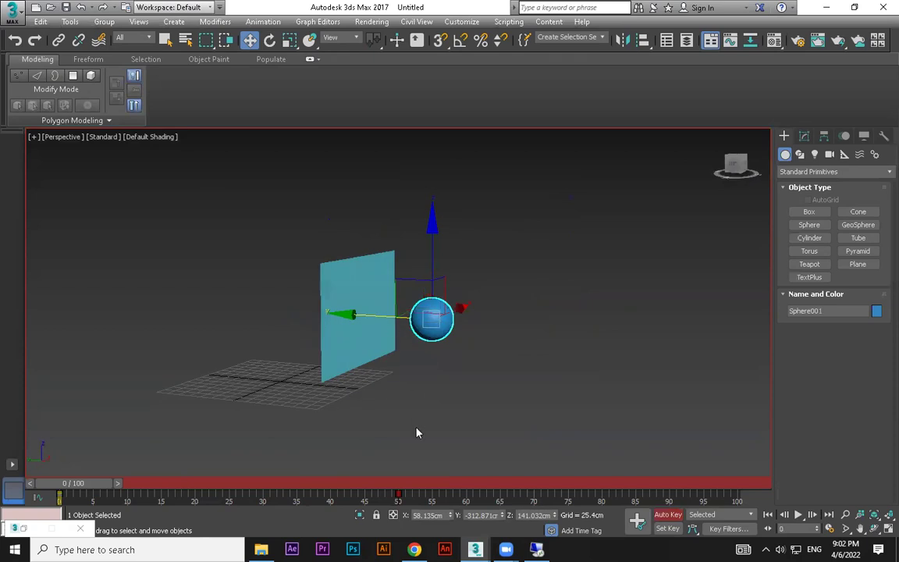
Scrub the animation to check the sphere's pass through the plane, and return to frame 0
left_click_drag(76, 483, 515, 492)
key("w")
left_click_drag(211, 305, 118, 301)
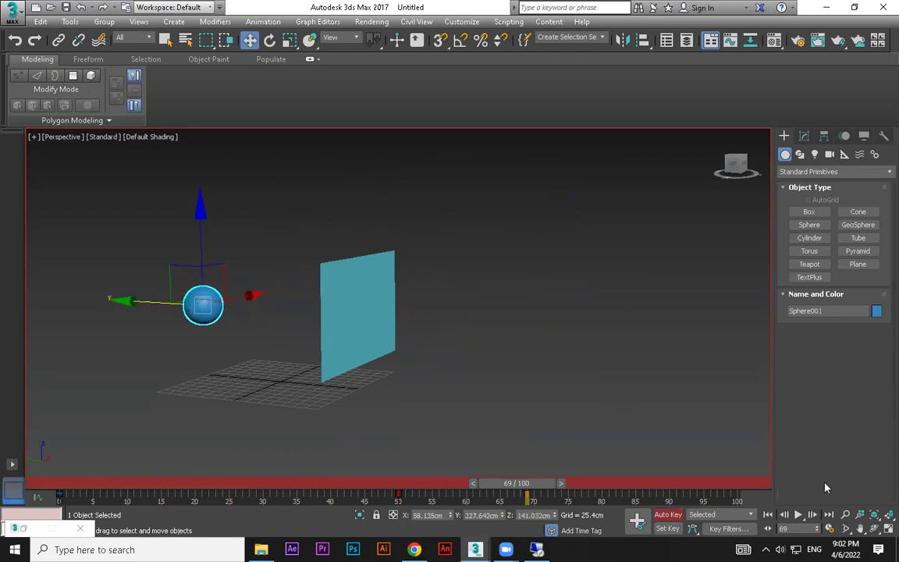
left_click(768, 514)
Select a vertical and a horizontal row of vertices crossing near the plane's centre on the Cloth Group level
left_click(283, 265)
scroll(283, 265, "up", 3)
left_click(359, 311)
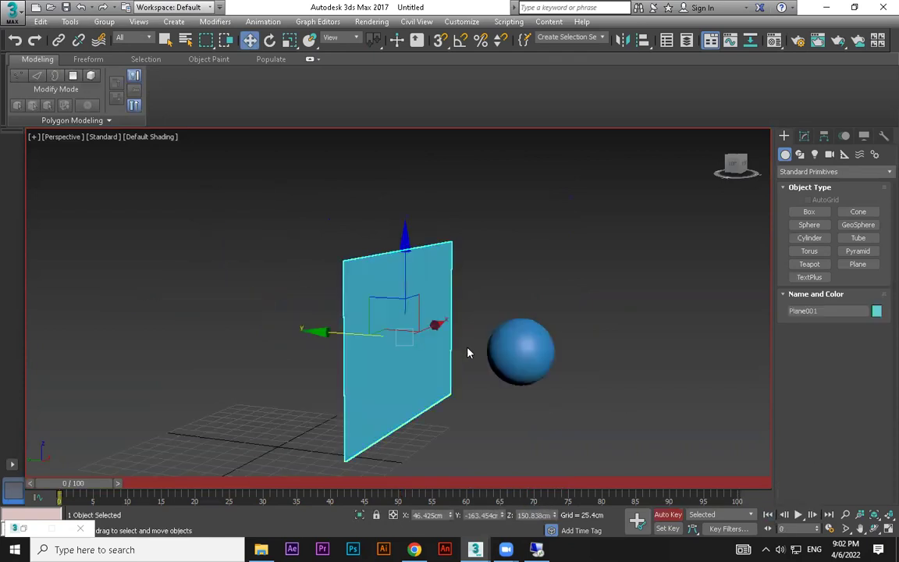
middle_click_drag(467, 351, 439, 337, "alt")
scroll(439, 337, "up", 3)
left_click(804, 136)
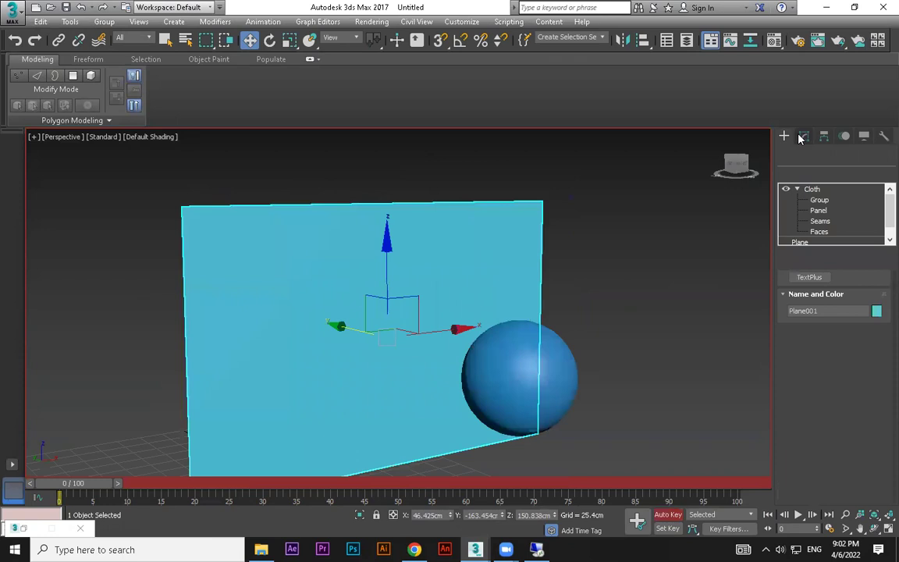
left_click(819, 200)
scroll(409, 287, "up", 3)
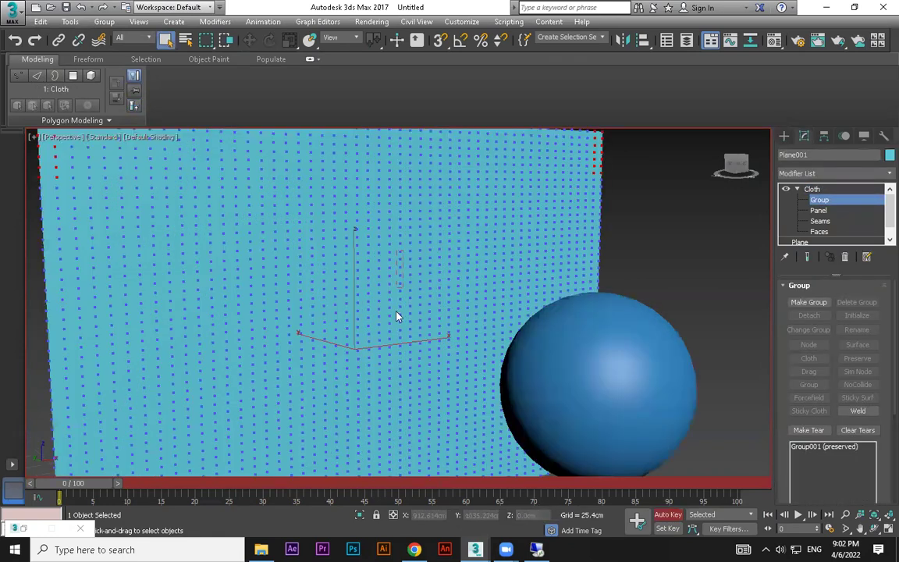
left_click_drag(390, 393, 390, 414)
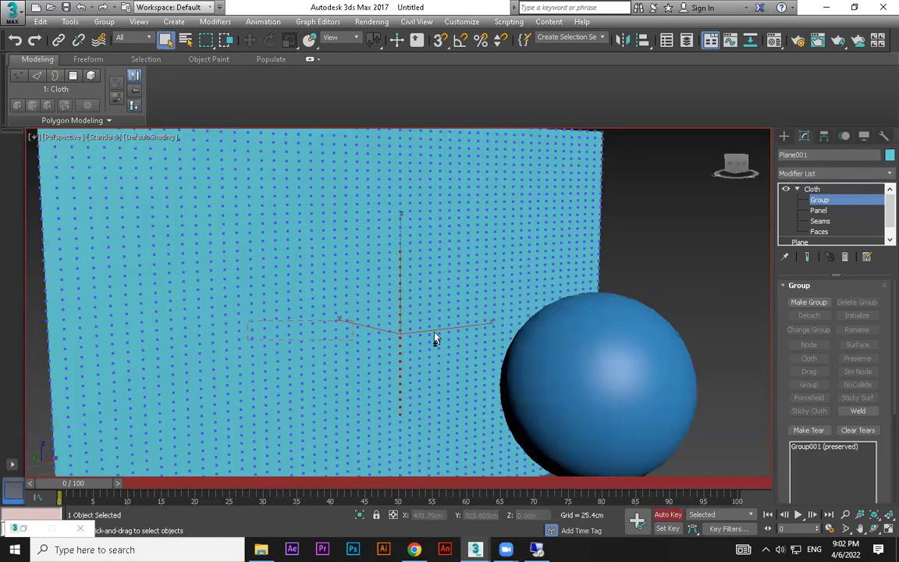
left_click_drag(450, 330, 450, 330)
Add more short vertical and horizontal rows of vertices around the cross to form an irregular tear pattern in the plane's centre
left_click_drag(323, 205, 337, 317)
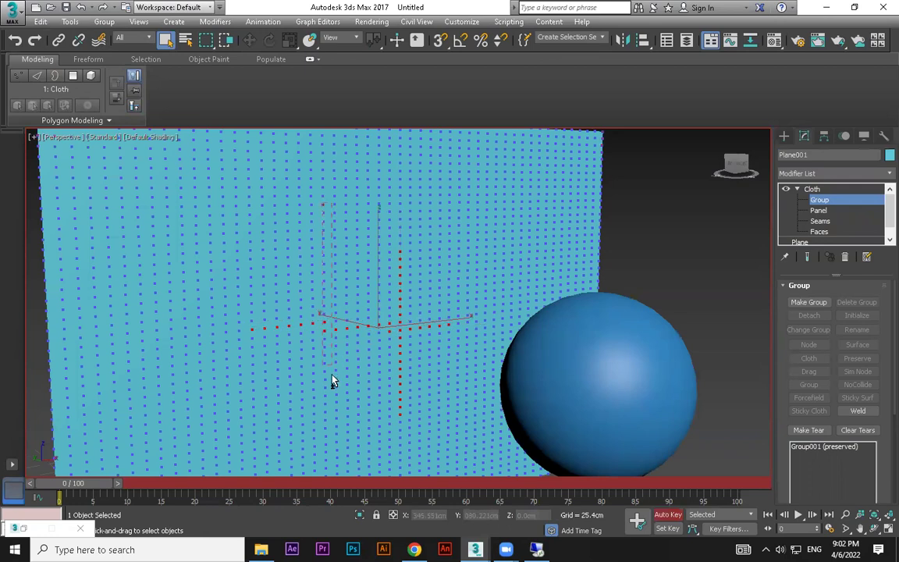
left_click_drag(331, 381, 331, 381, "ctrl")
left_click_drag(344, 258, 297, 277, "ctrl")
left_click_drag(357, 191, 386, 245, "ctrl")
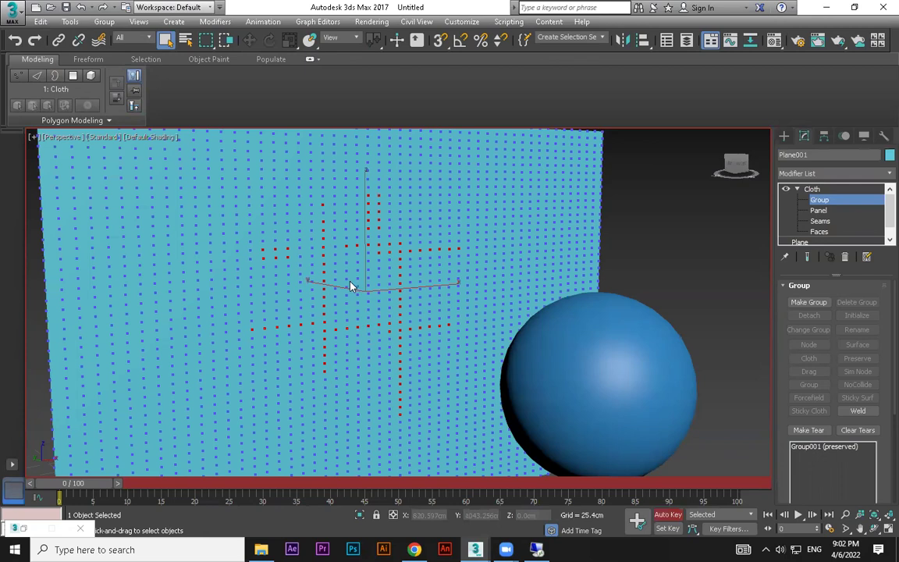
left_click_drag(353, 361, 375, 434, "ctrl")
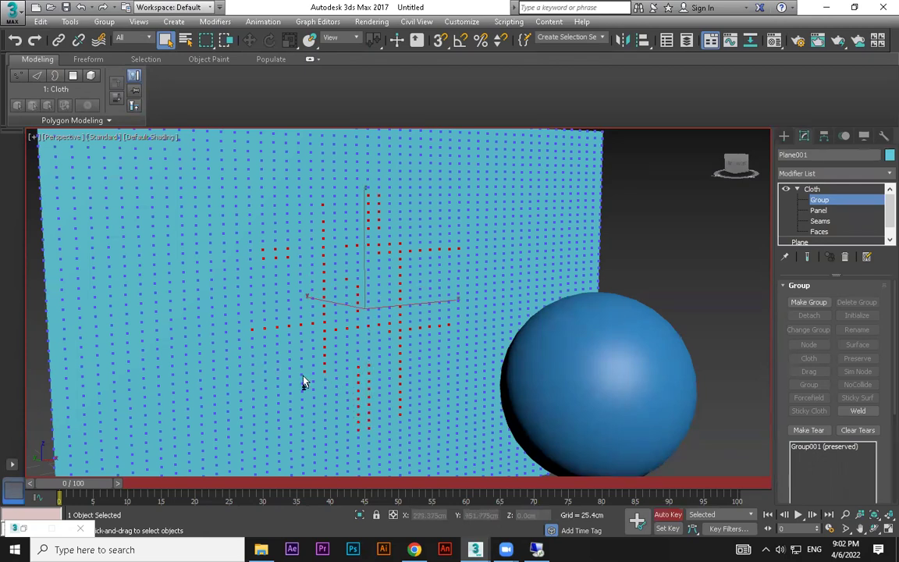
left_click_drag(261, 364, 367, 376, "ctrl")
left_click_drag(307, 430, 260, 396, "ctrl")
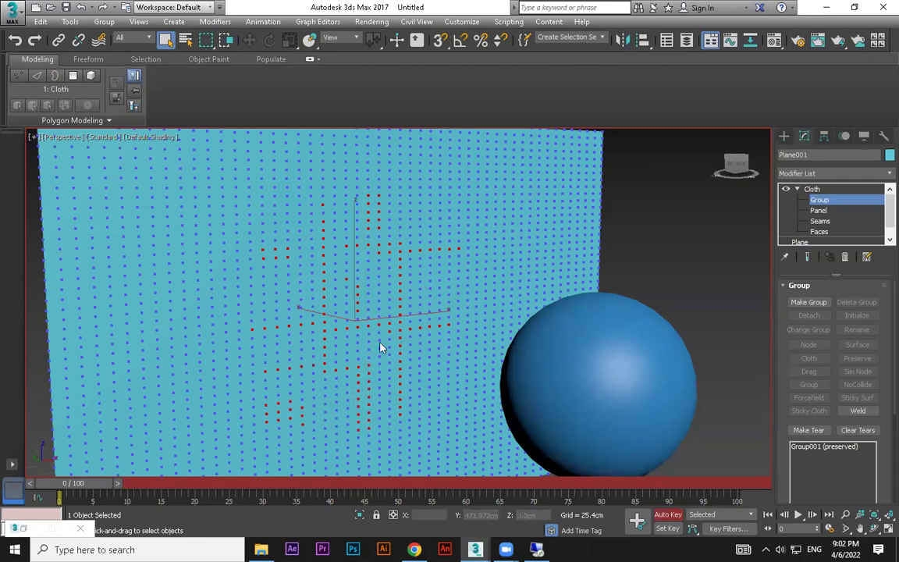
left_click_drag(461, 383, 475, 384, "ctrl")
middle_click_drag(467, 379, 277, 290)
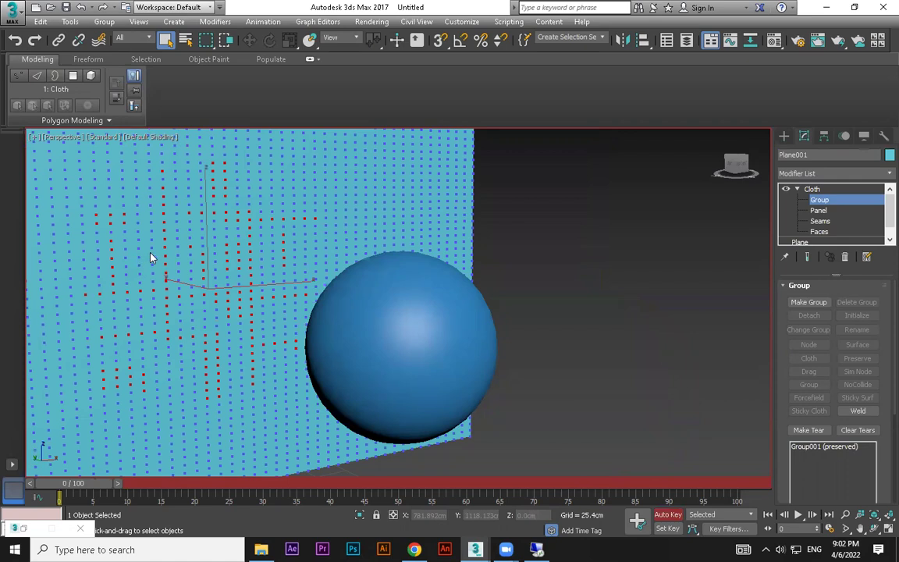
scroll(179, 287, "down", 3)
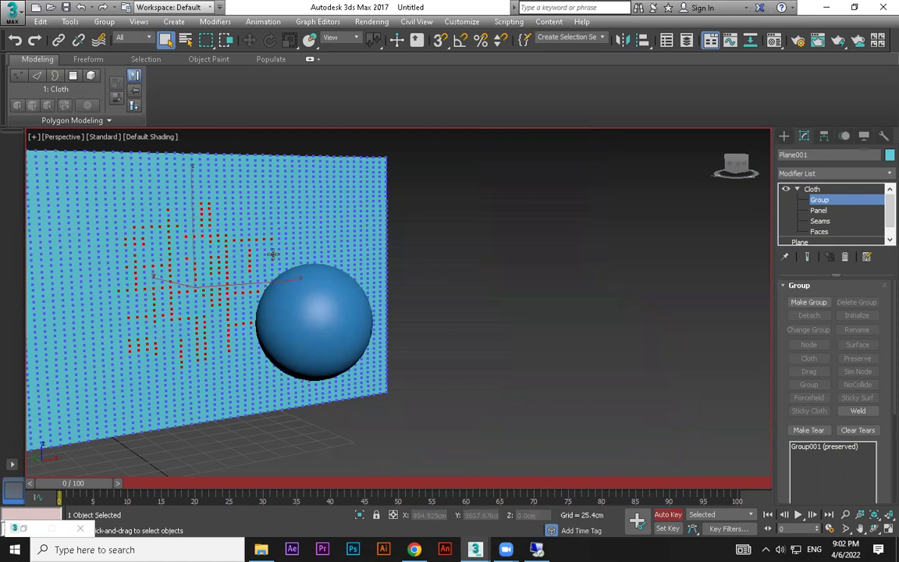
Make a group from the selected central vertices and make a tear from the same selection, accepting the default group names
left_click(816, 305)
left_click(426, 298)
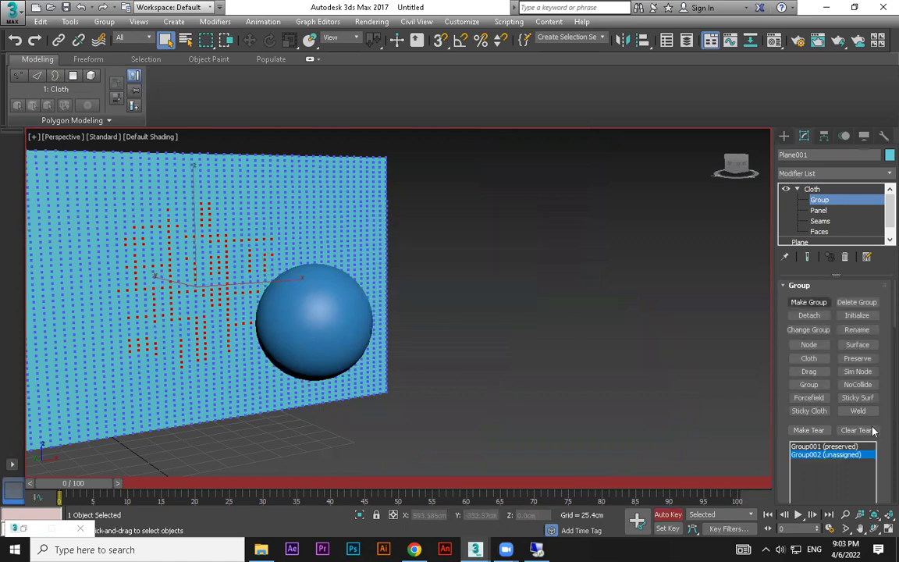
left_click(808, 302)
left_click(411, 295)
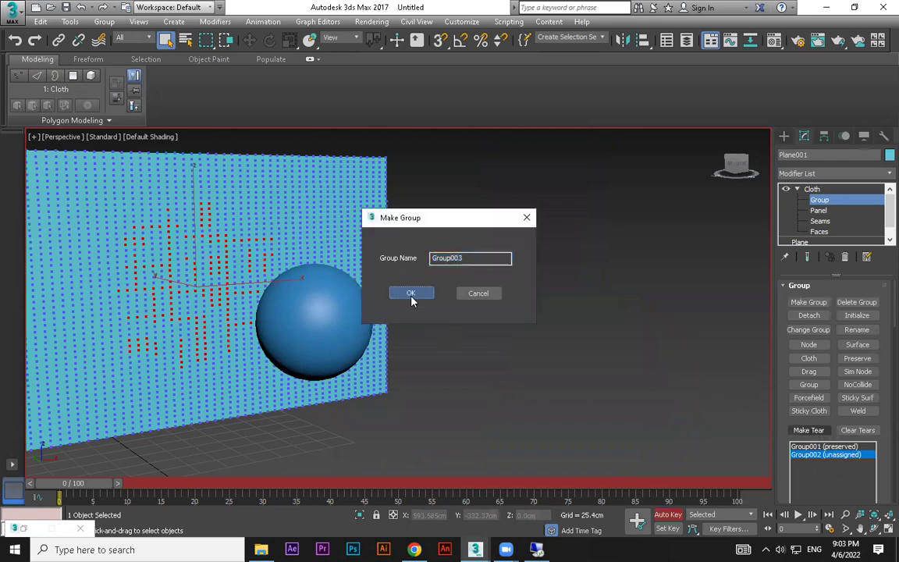
Leave the Cloth Group level and assign the second material sample, 02 - Default, to the plane
left_click(785, 137)
left_click(517, 371)
middle_click_drag(517, 371, 687, 388)
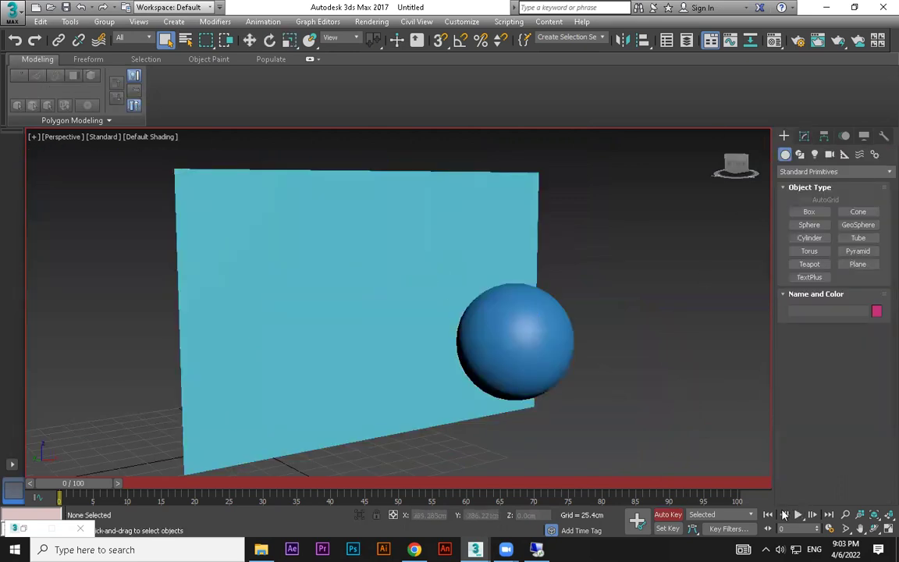
left_click(421, 269)
key("m")
left_click(747, 153)
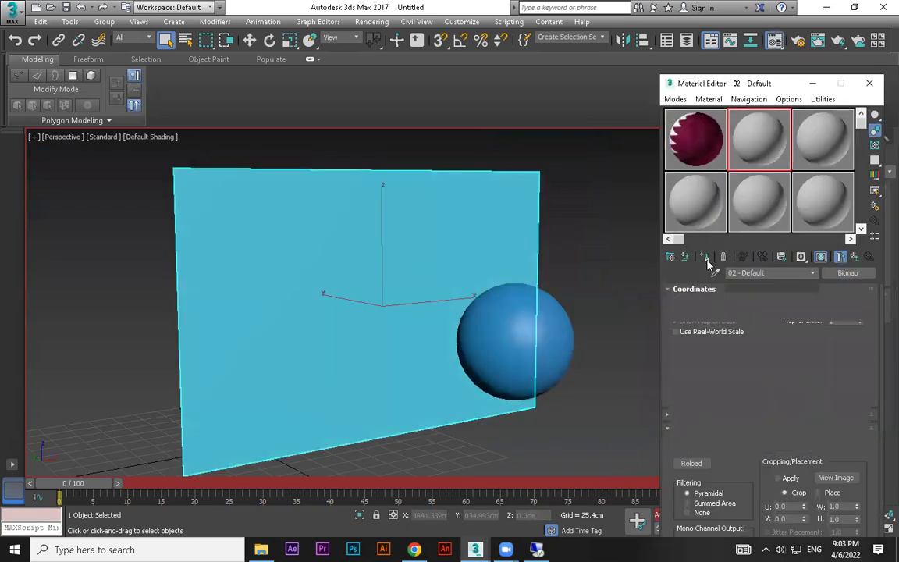
left_click(706, 259)
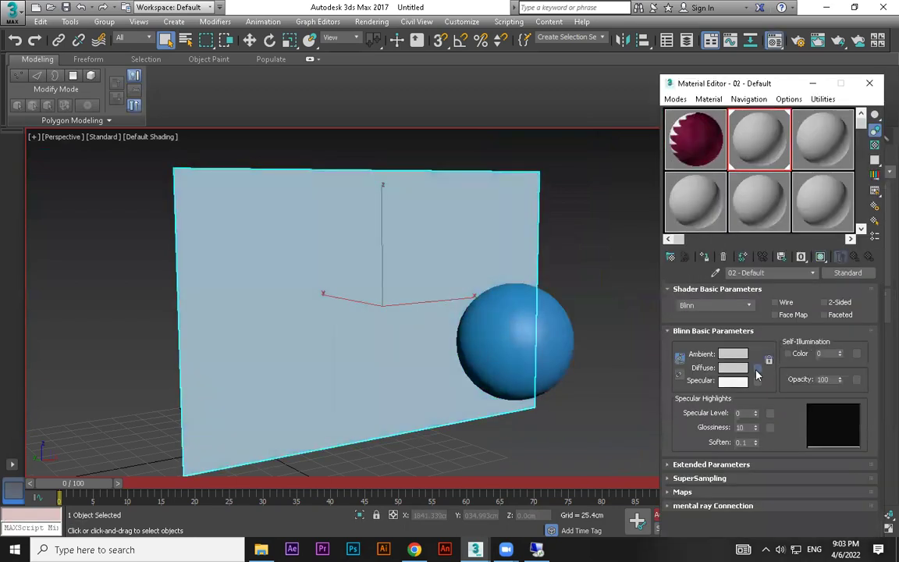
left_click(756, 369)
double_click(117, 107)
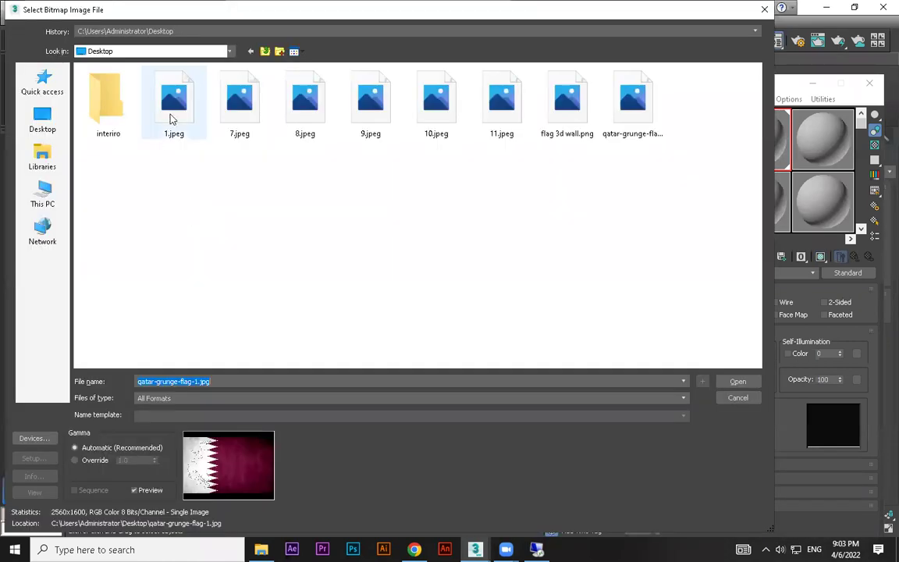
left_click(173, 109)
left_click(240, 109)
left_click(370, 109)
left_click(501, 109)
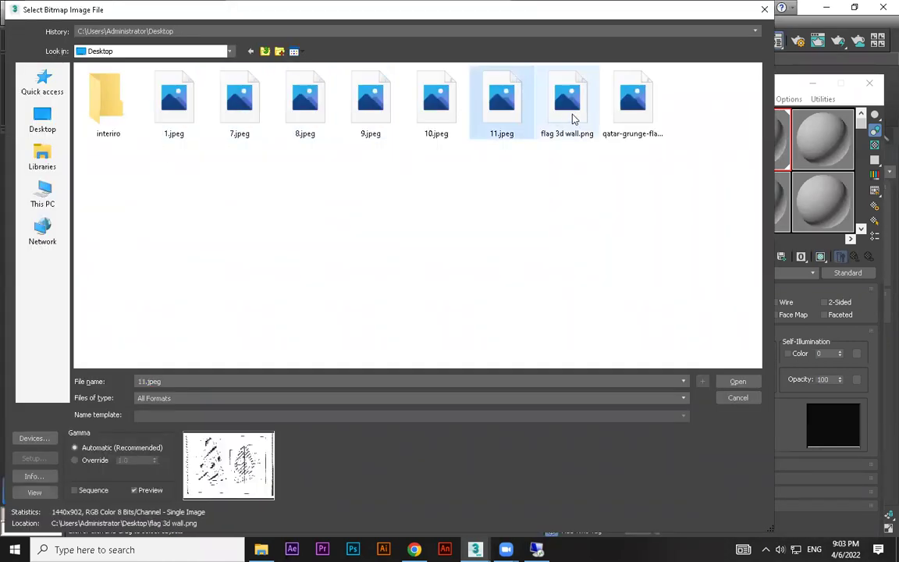
left_click(620, 122)
left_click(567, 105)
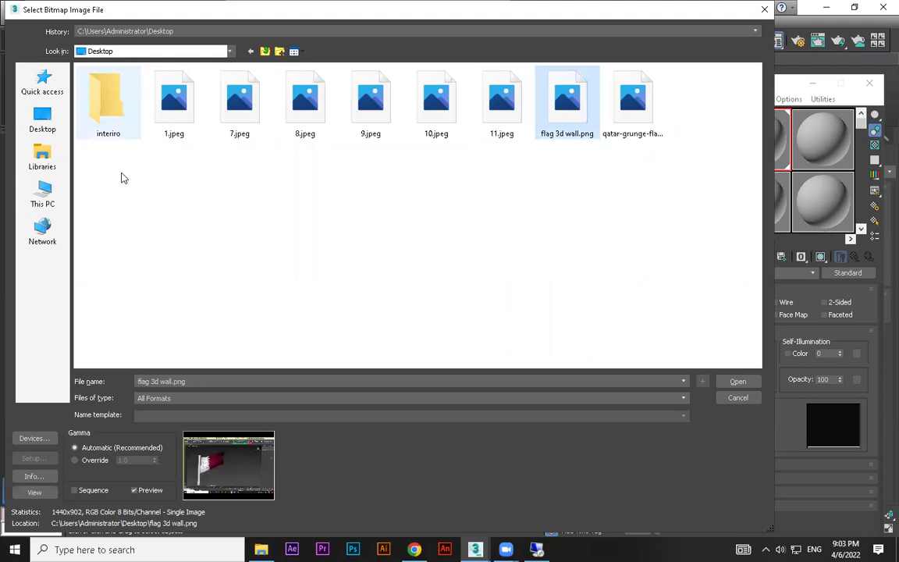
left_click(43, 195)
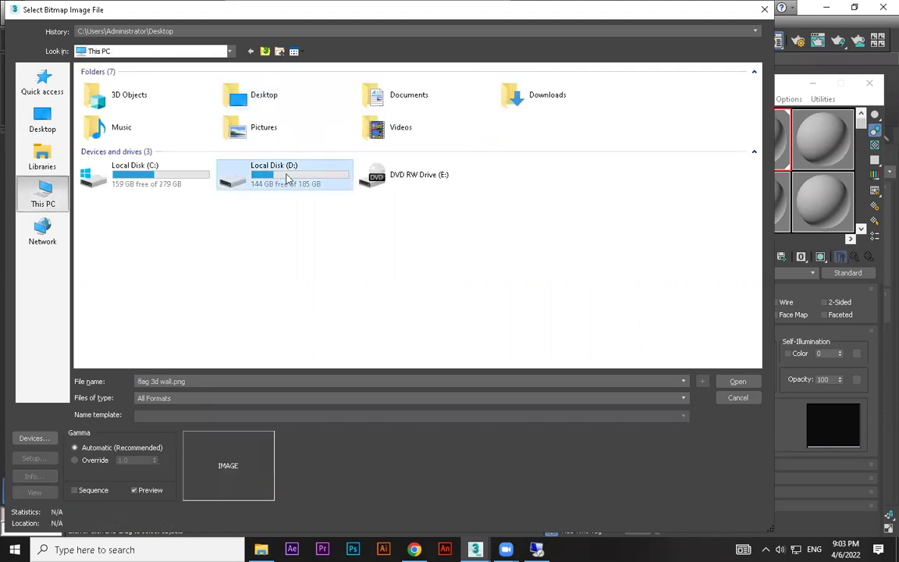
double_click(299, 175)
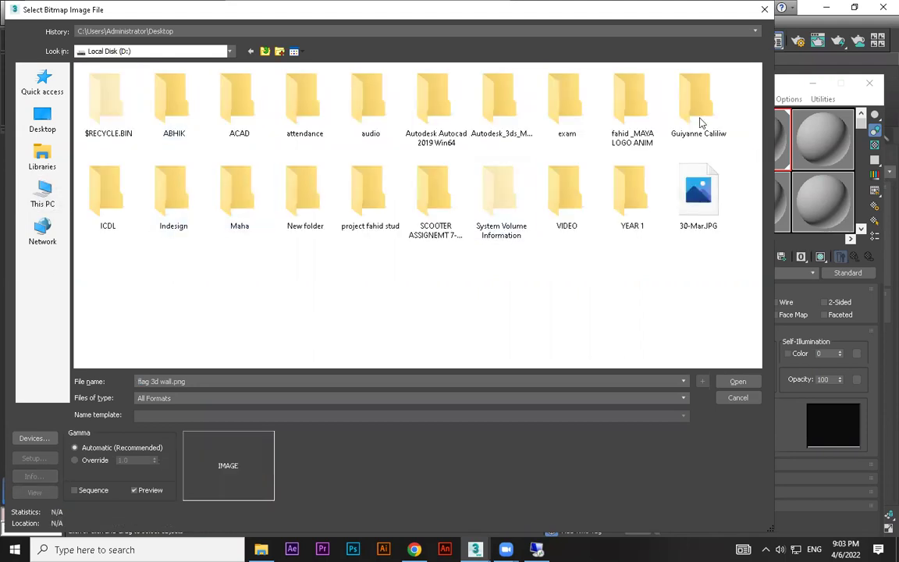
left_click(764, 13)
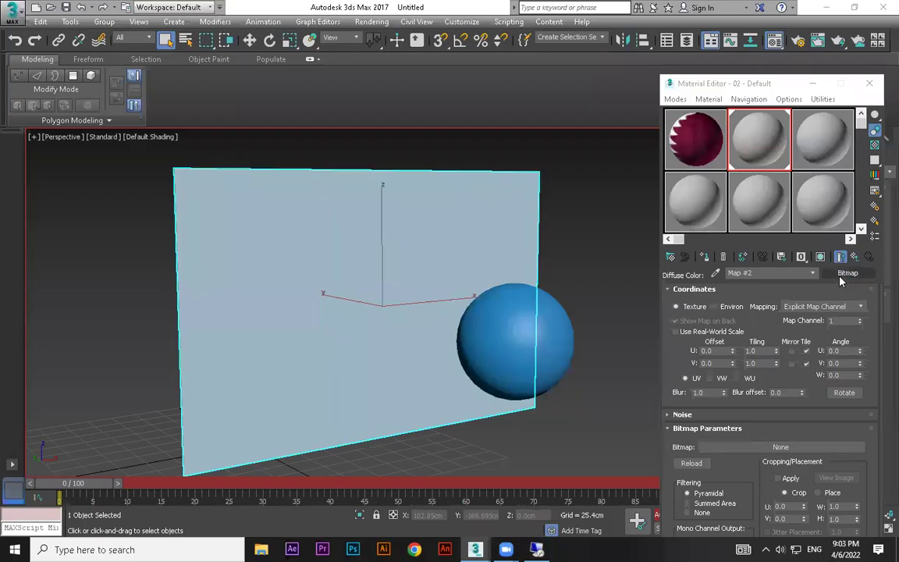
Load lonely-japanese-cherry.jpg as the material's diffuse bitmap and show the material on the plane in the viewport
left_click(842, 275)
double_click(125, 113)
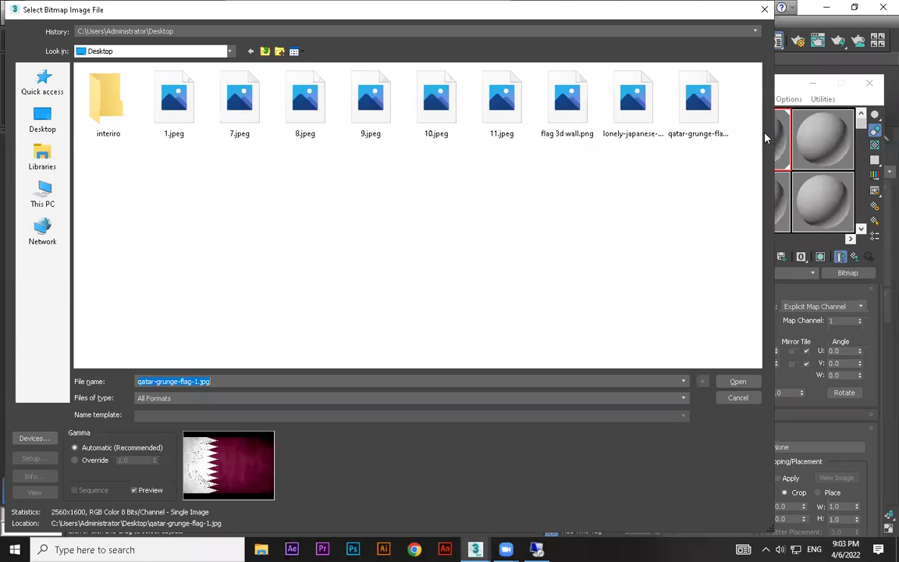
left_click(639, 117)
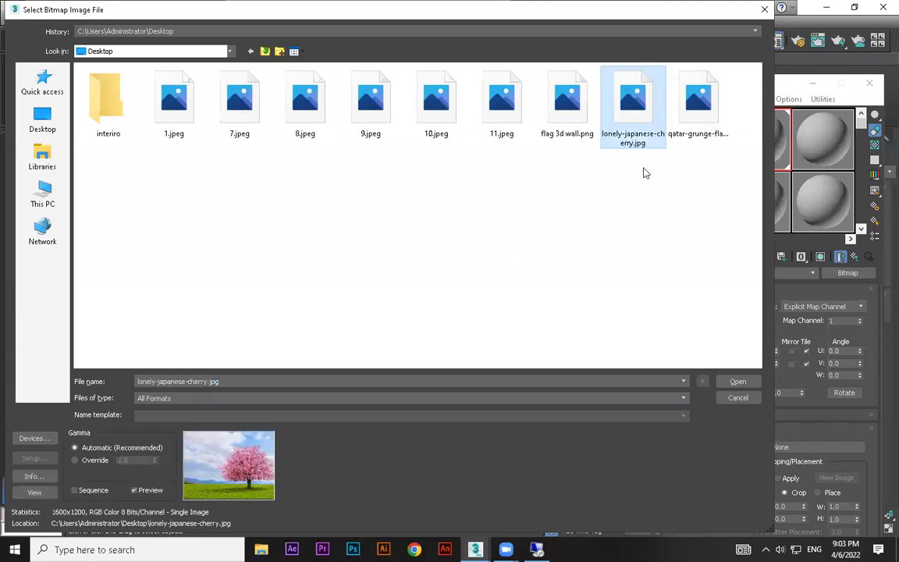
left_click(737, 381)
left_click(820, 258)
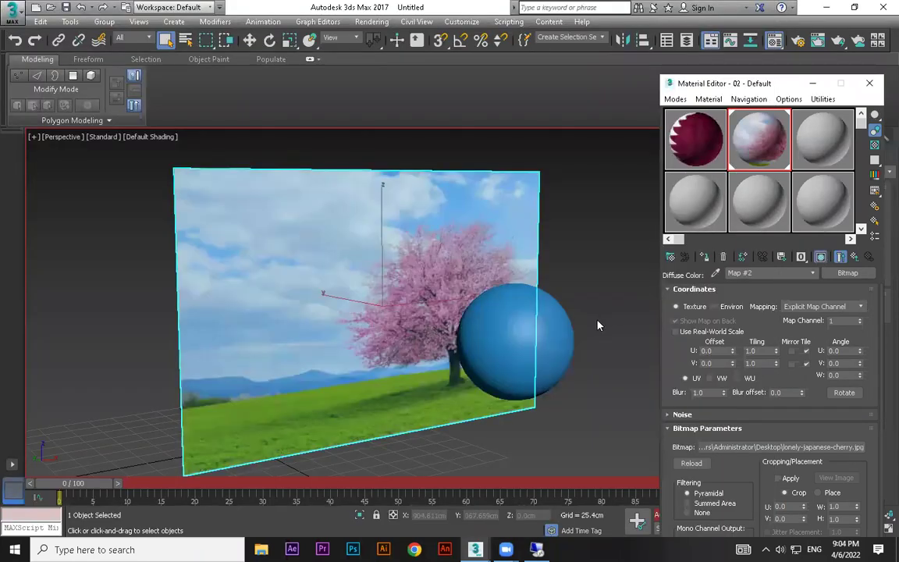
left_click(817, 86)
left_click(587, 382)
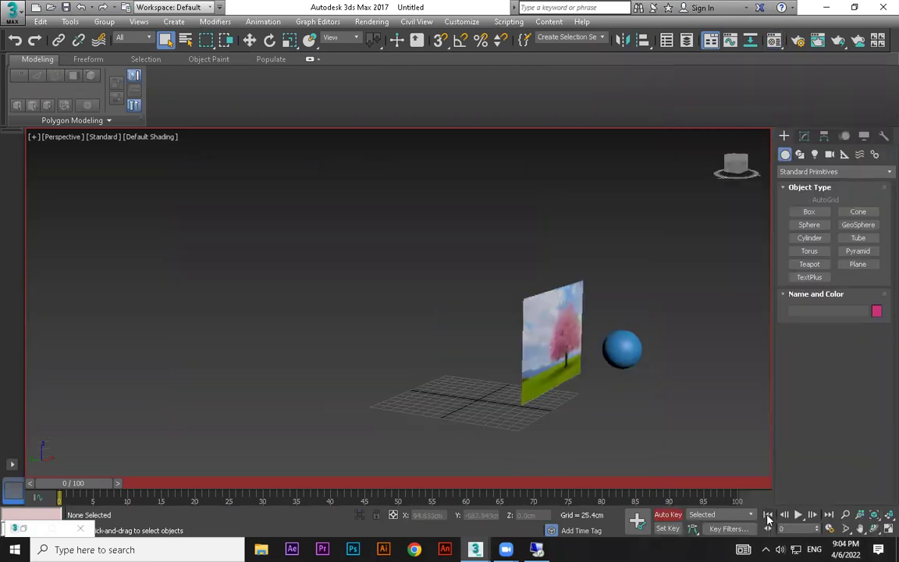
Try the plane's Cloth simulation, stop it early and return to frame 0
left_click(546, 328)
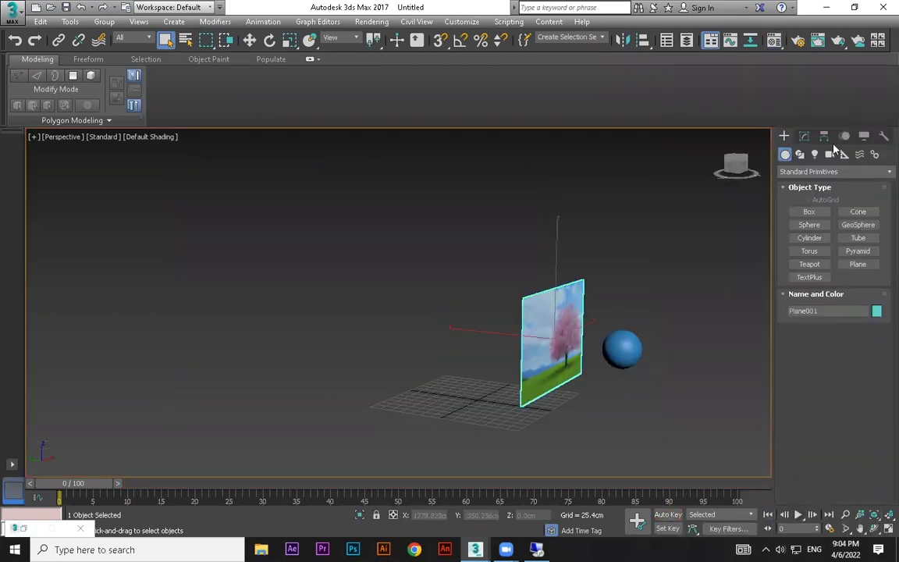
left_click(803, 137)
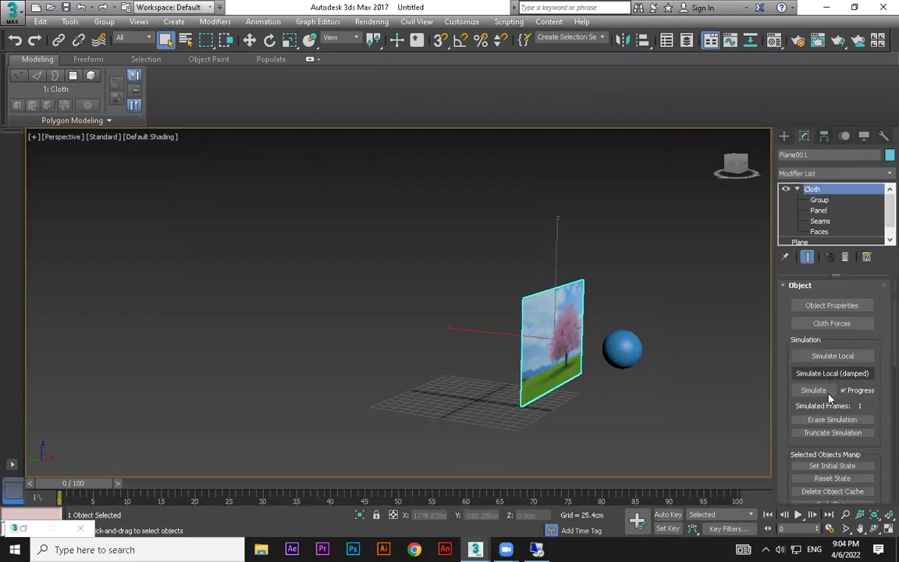
left_click(813, 390)
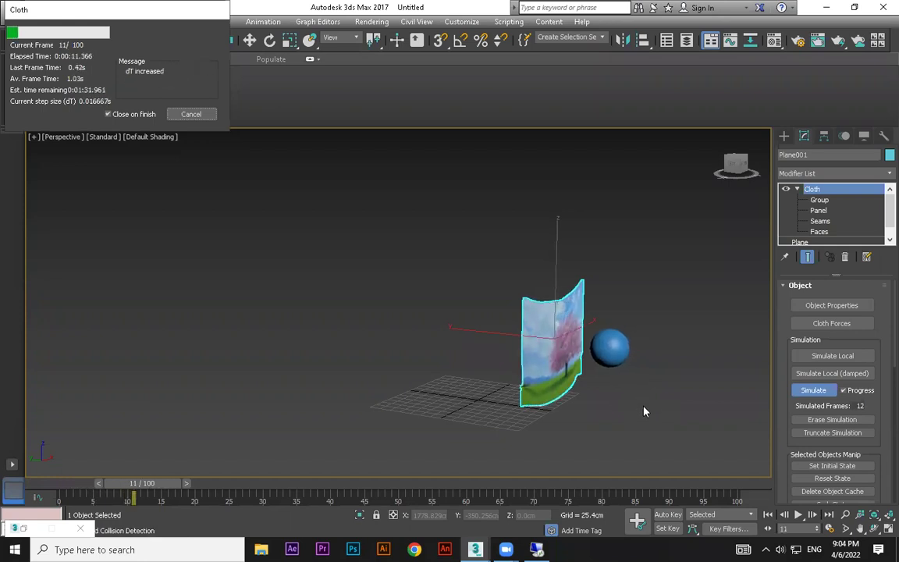
key("Escape")
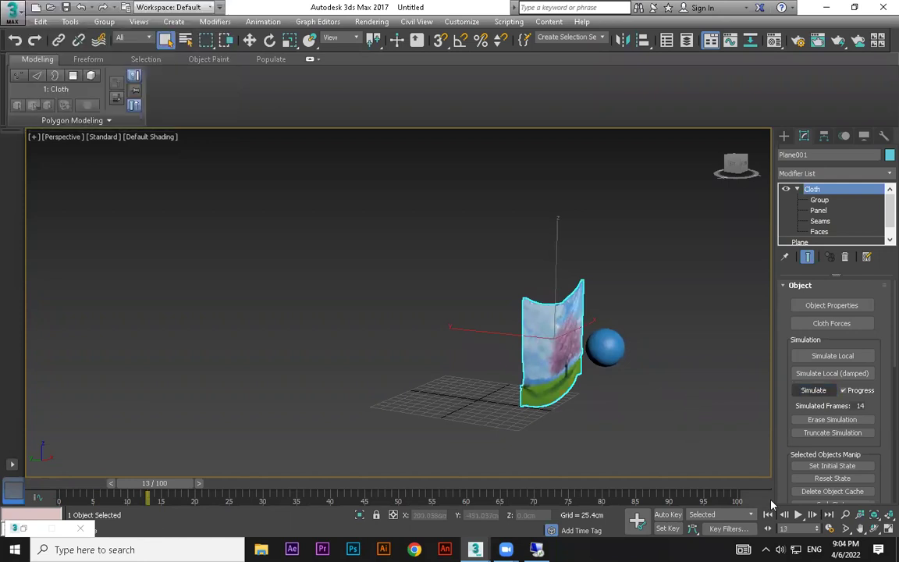
left_click(767, 515)
With Auto Key on at frame 0, lower the sphere to a Z position of about 112 cm
scroll(672, 377, "up", 5)
left_click(567, 295)
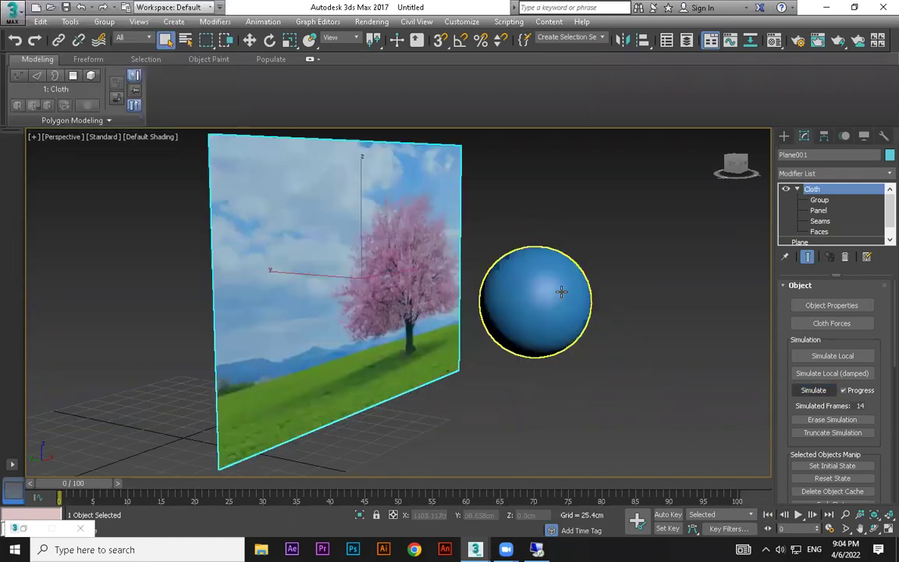
left_click(675, 513)
key("w")
left_click_drag(536, 215, 537, 257)
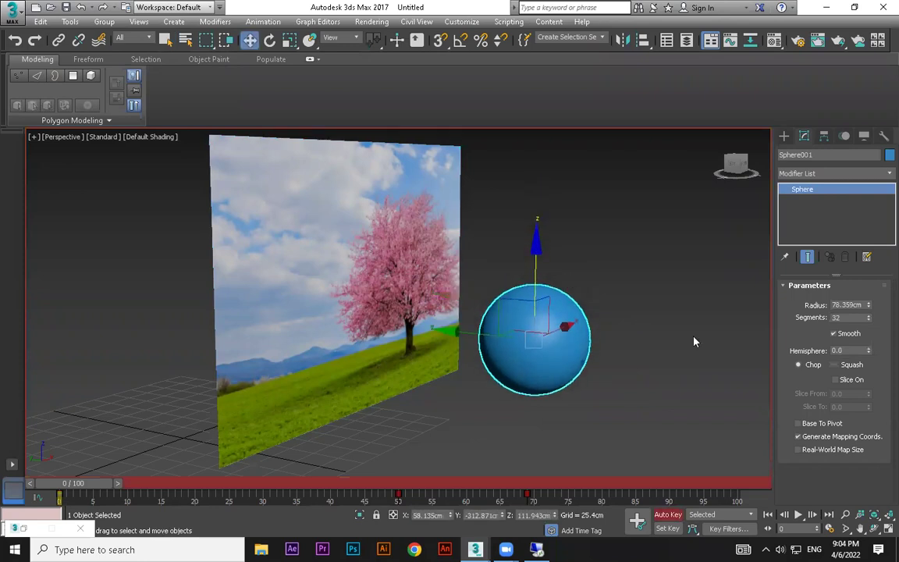
left_click(694, 337)
Add Sphere001 to the plane's Cloth simulation and define it as a collision object
left_click(399, 266)
left_click(843, 306)
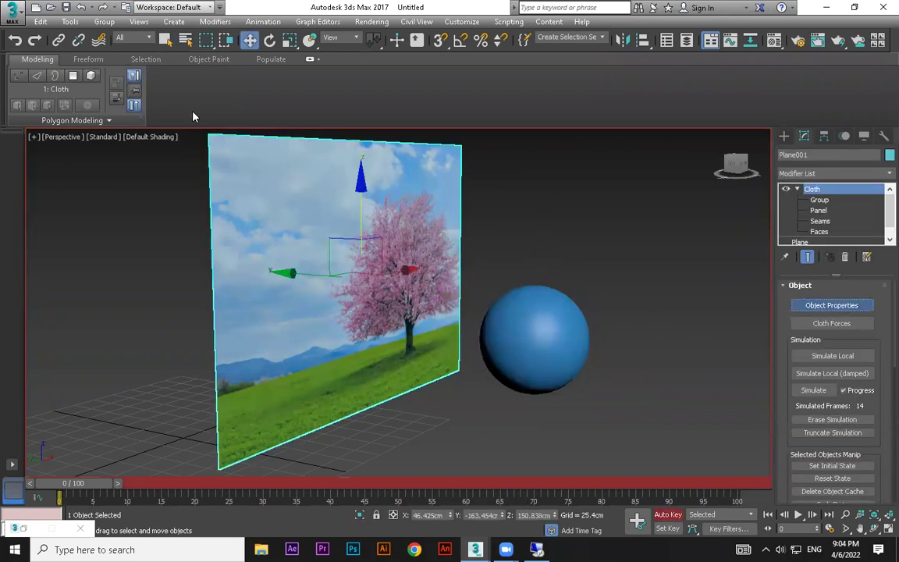
left_click(334, 86)
left_click(56, 88)
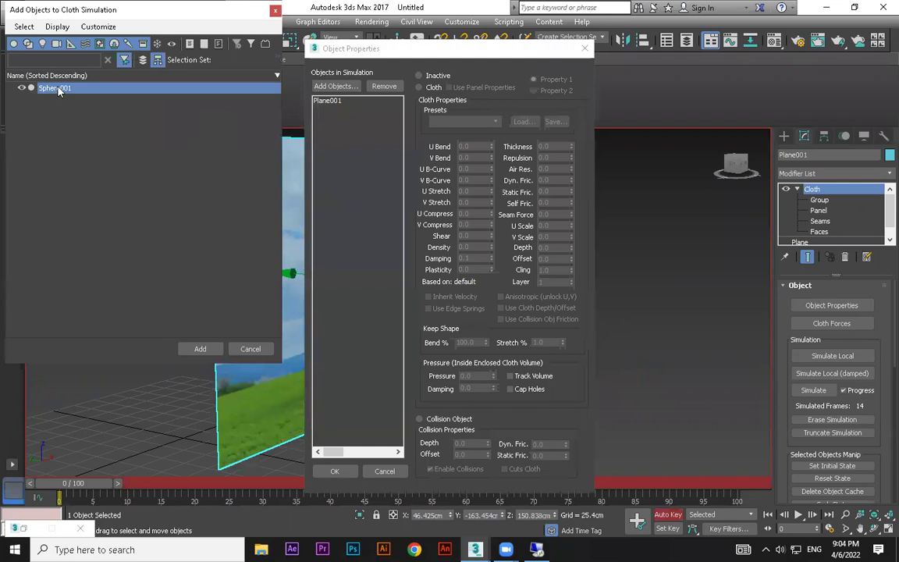
left_click(200, 349)
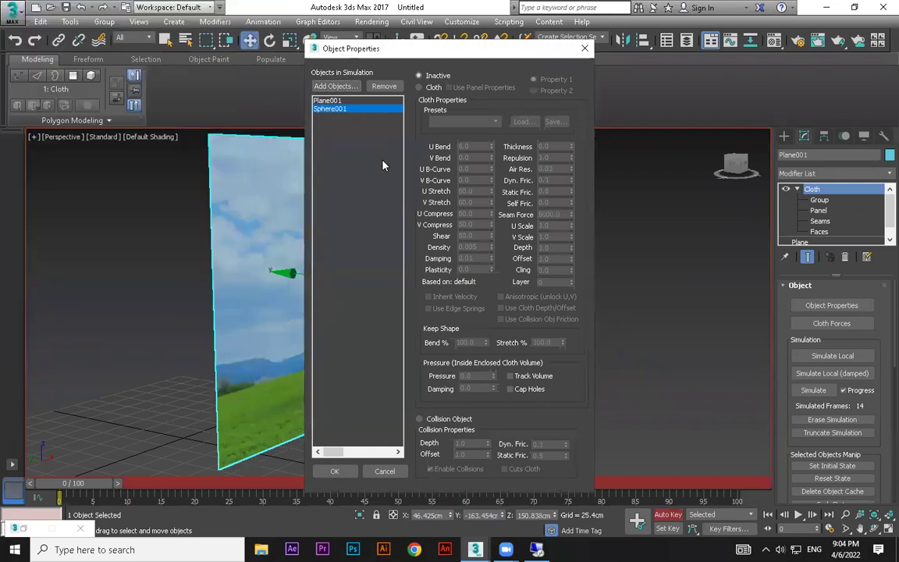
left_click(442, 421)
left_click(333, 470)
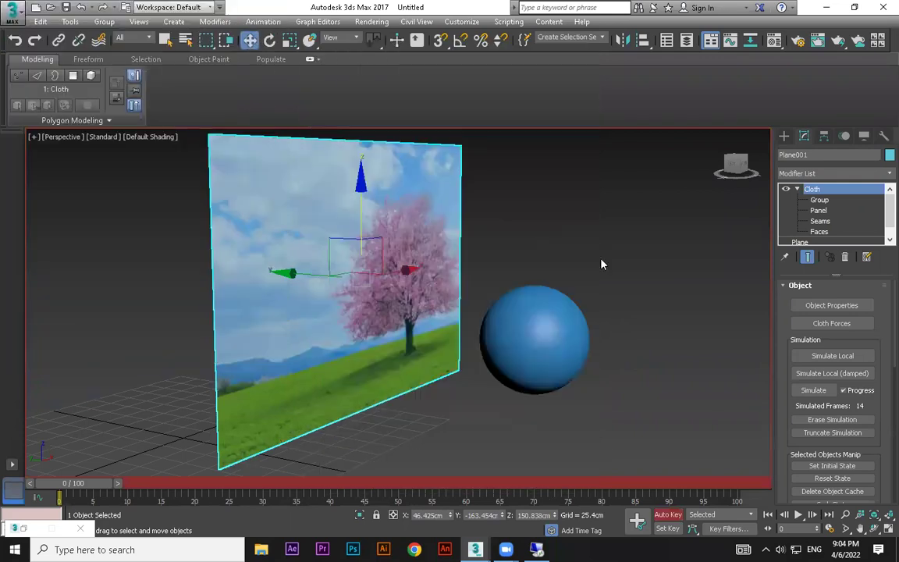
Erase the plane's existing Cloth simulation and reset its state
left_click(600, 260)
left_click(449, 289)
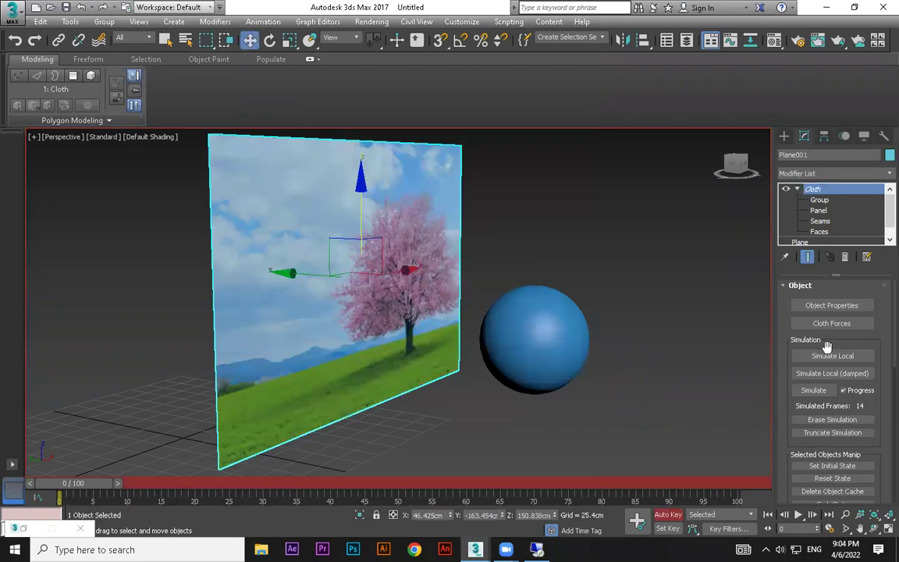
left_click(827, 424)
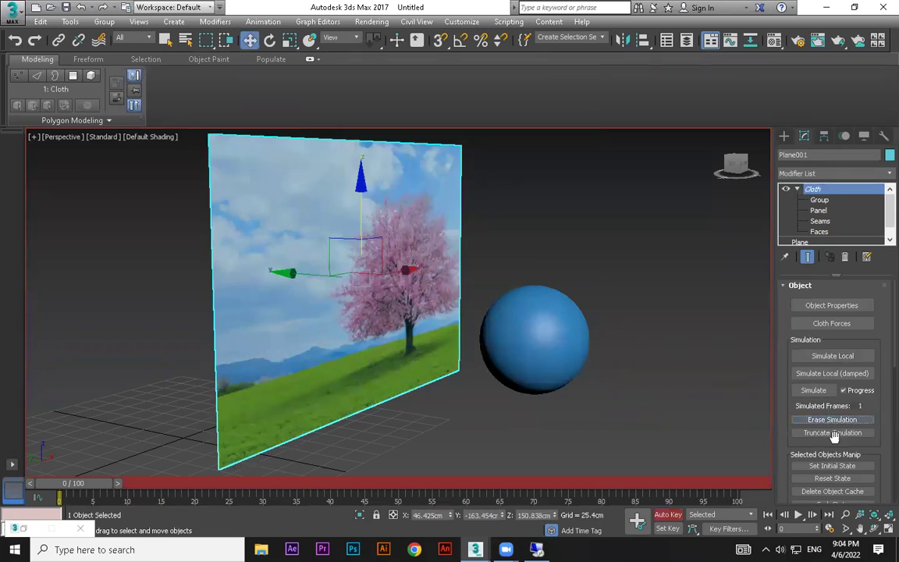
left_click(830, 479)
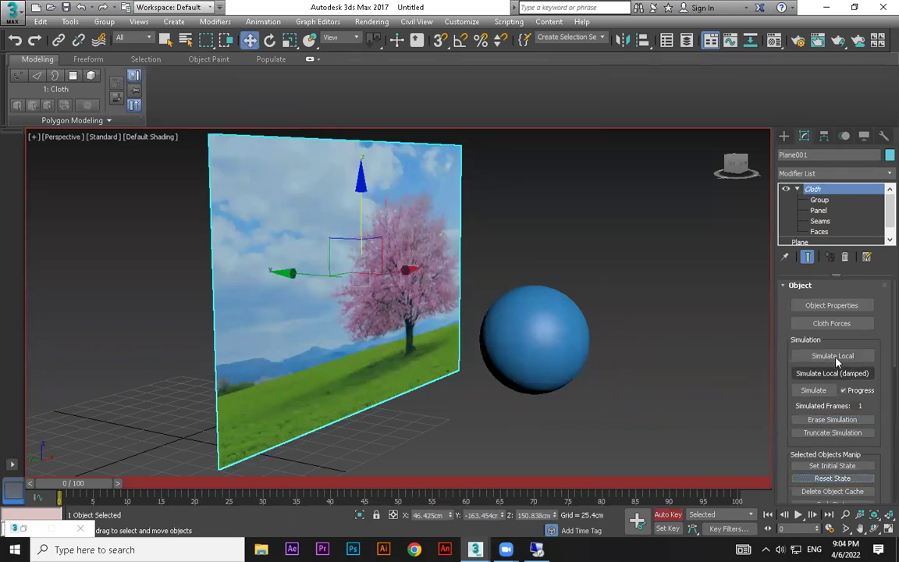
Simulate the cloth over the full 100 frames, and turn off Auto Key with nothing selected
left_click(815, 390)
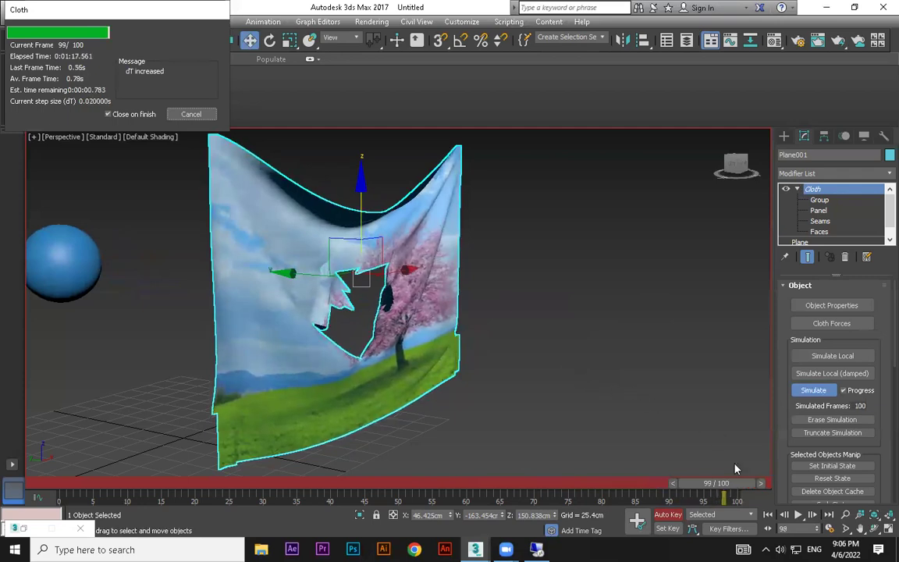
left_click(670, 514)
key("ctrl+d")
Play the simulated animation from frame 0 and examine the sphere's pass through the cloth from several angles
left_click(766, 514)
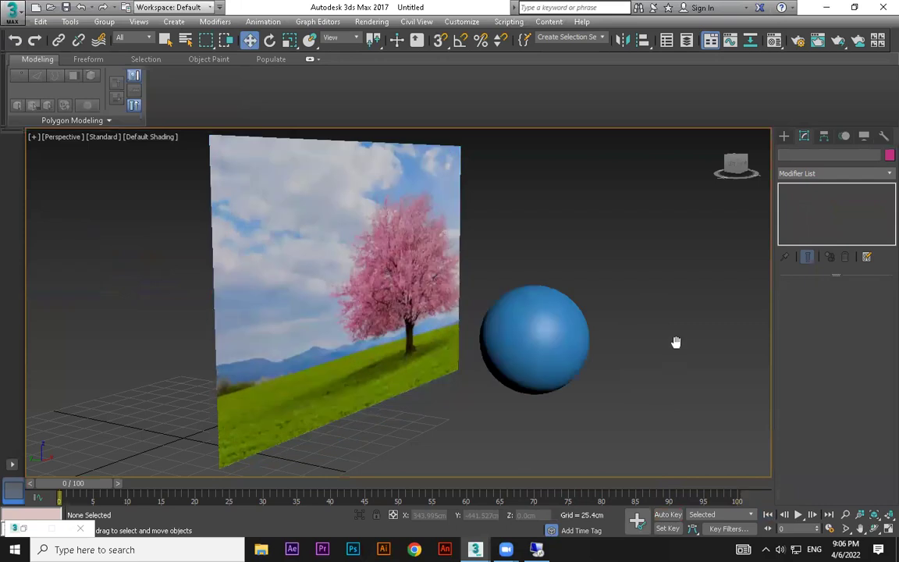
middle_click_drag(675, 342, 707, 264)
key("/")
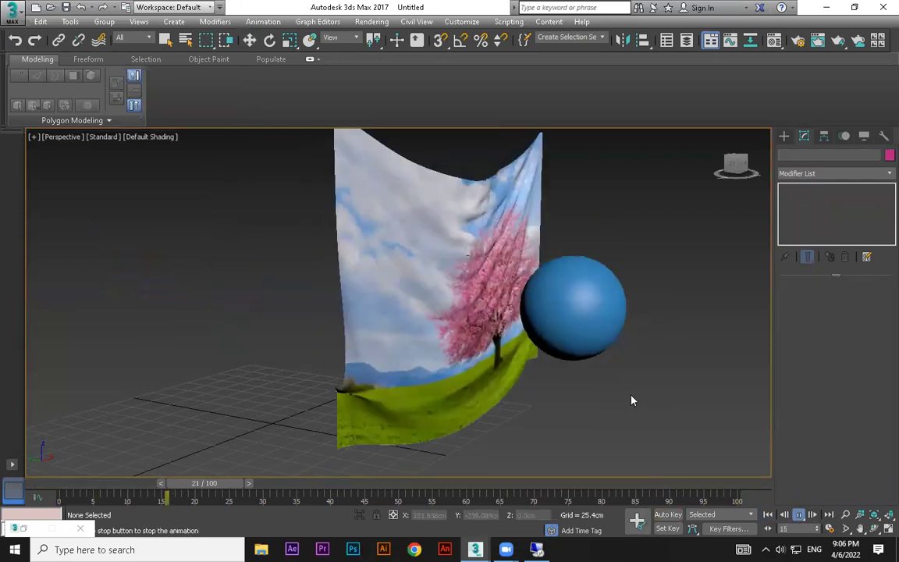
middle_click_drag(629, 328, 634, 249)
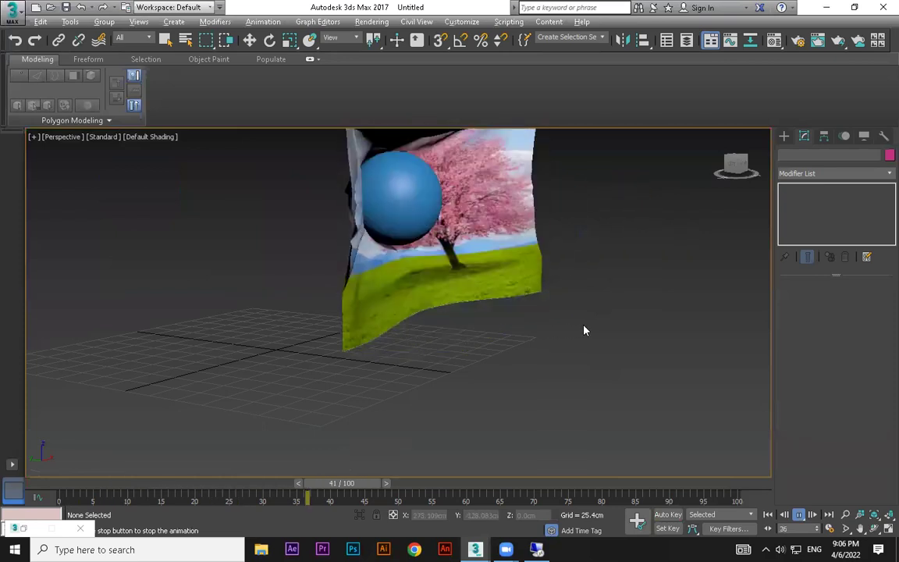
middle_click_drag(583, 329, 659, 338, "alt")
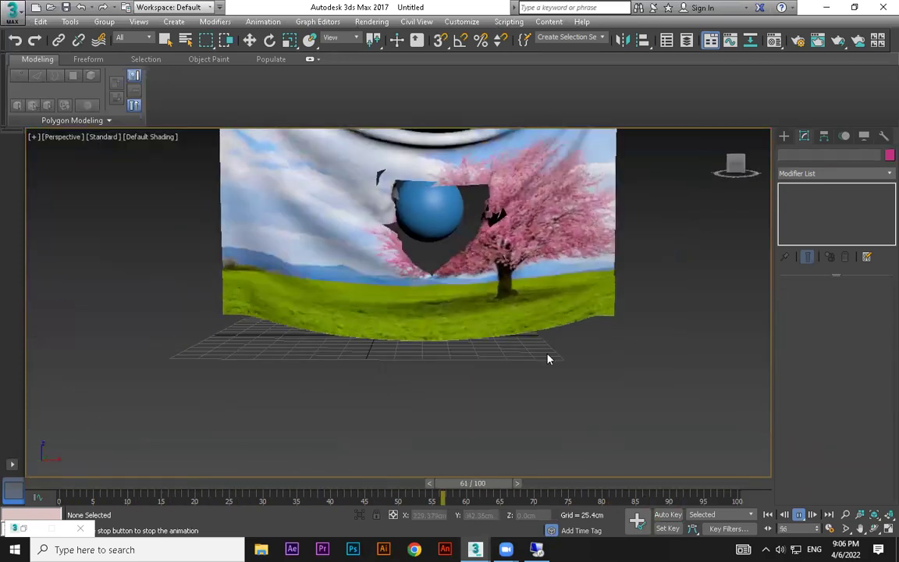
middle_click_drag(547, 357, 554, 385, "alt")
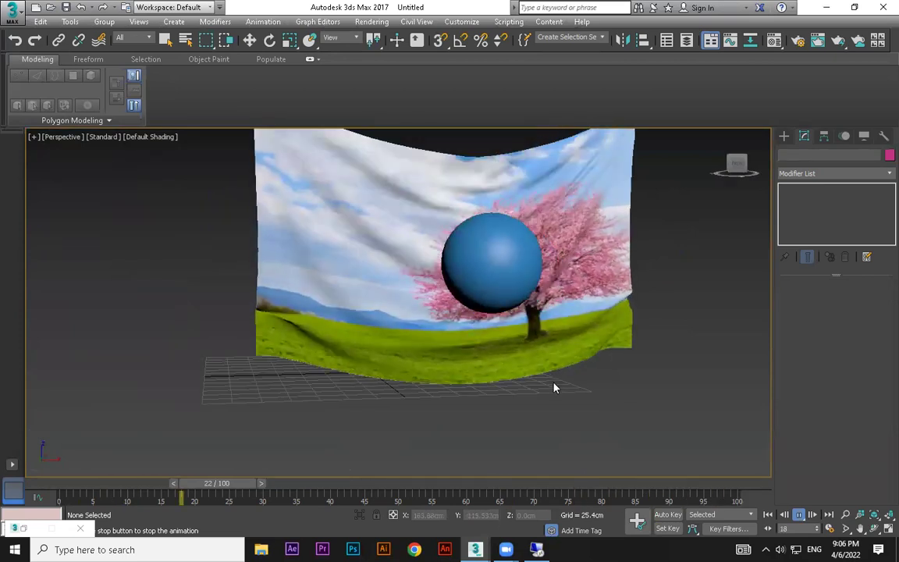